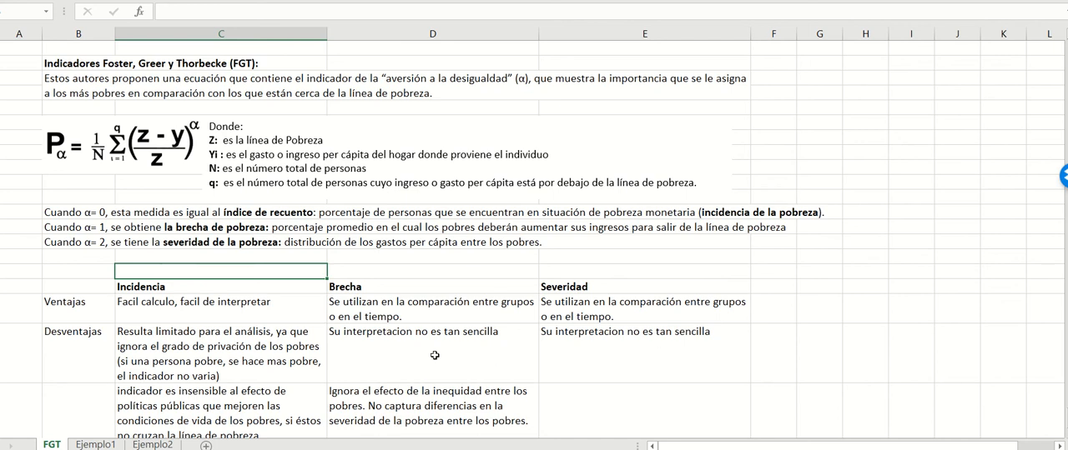
Step: Review the FGT formula, its variable definitions and the cases for α = 1 and α = 2
click(81, 137)
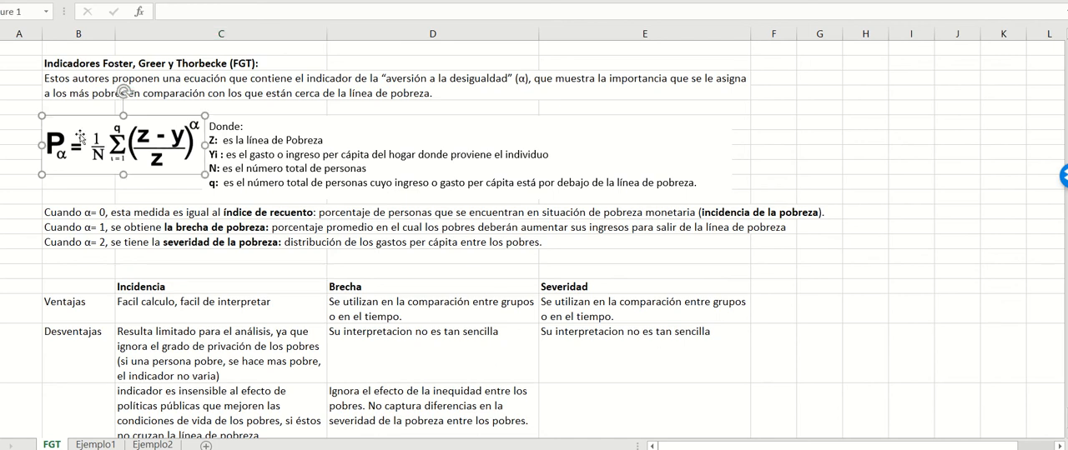
click(257, 122)
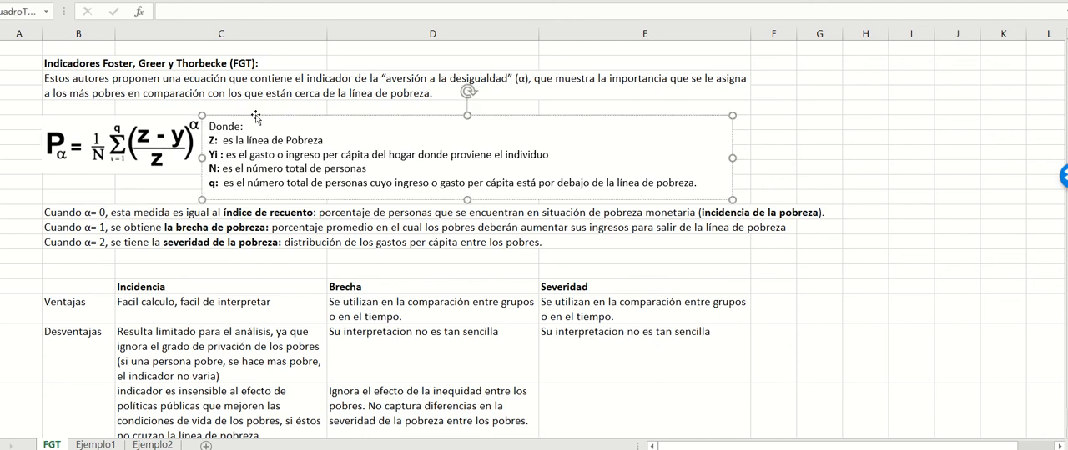
click(256, 117)
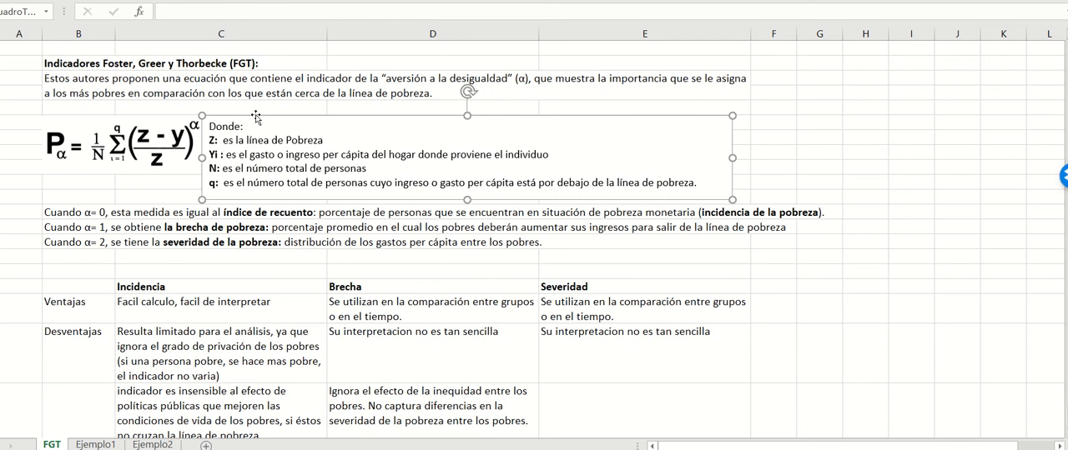
click(122, 142)
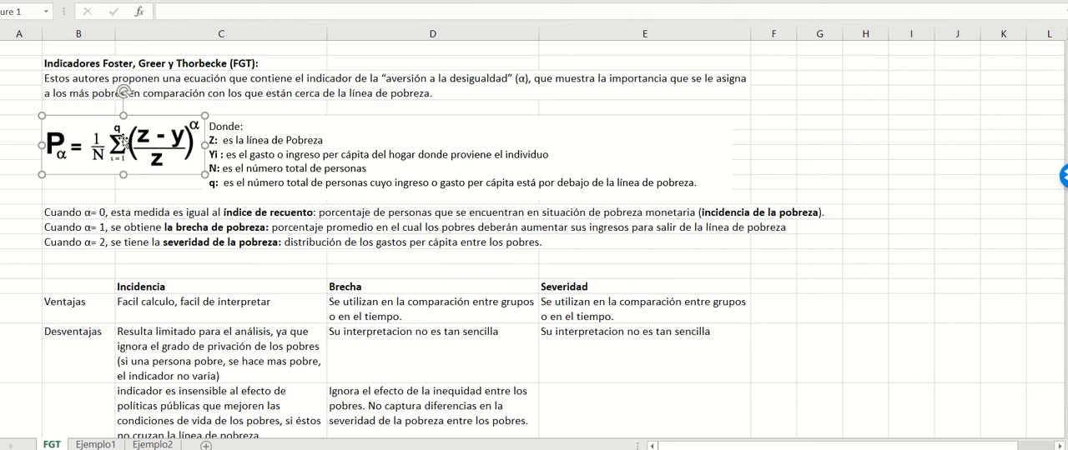
click(85, 232)
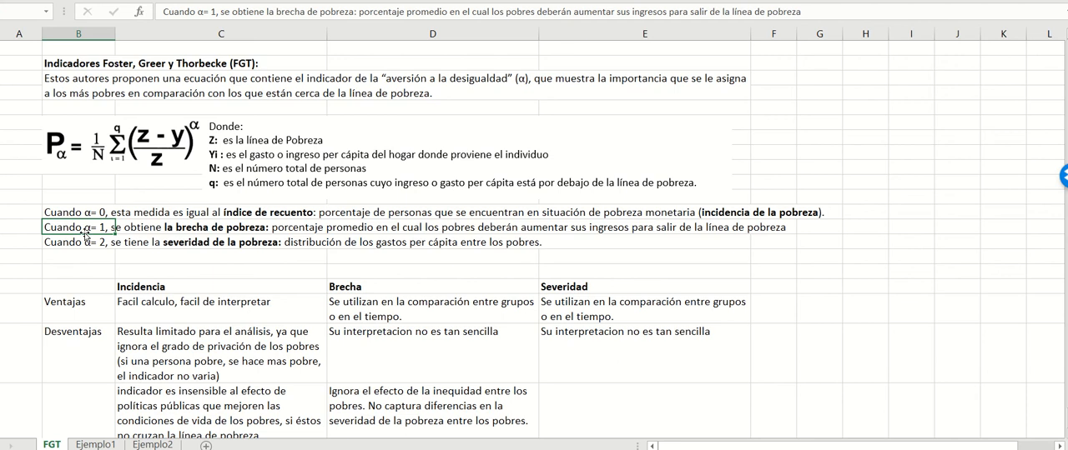
click(86, 242)
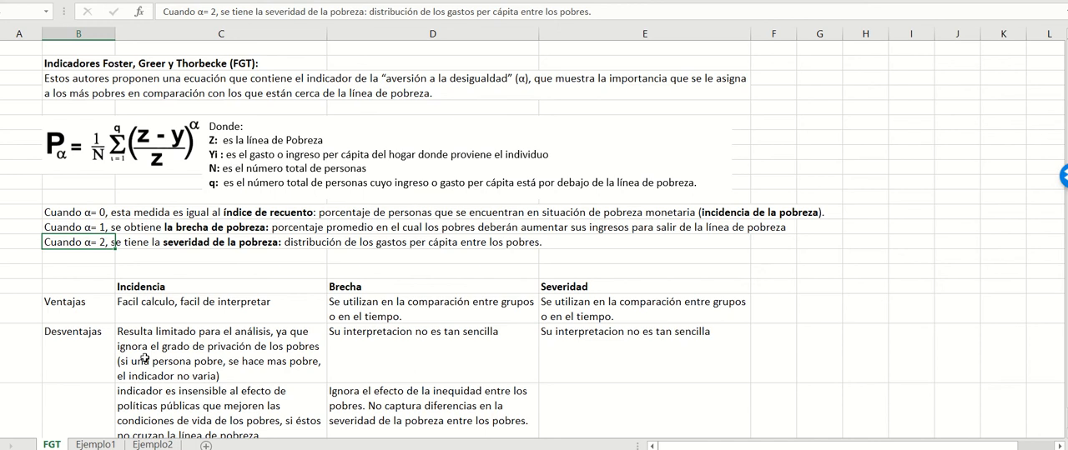
Step: On the Ejemplo1 sheet, widen column B so its labels are fully readable
click(95, 445)
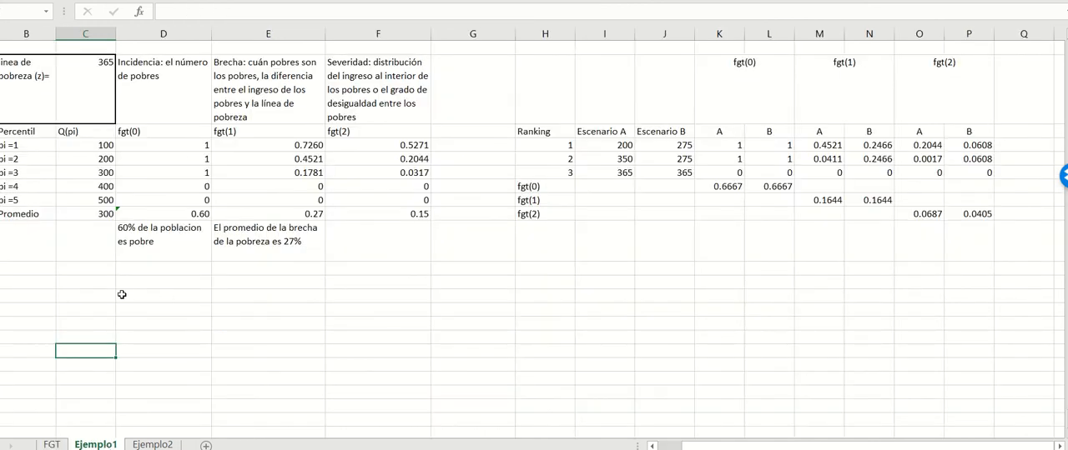
drag(55, 33, 102, 38)
click(68, 34)
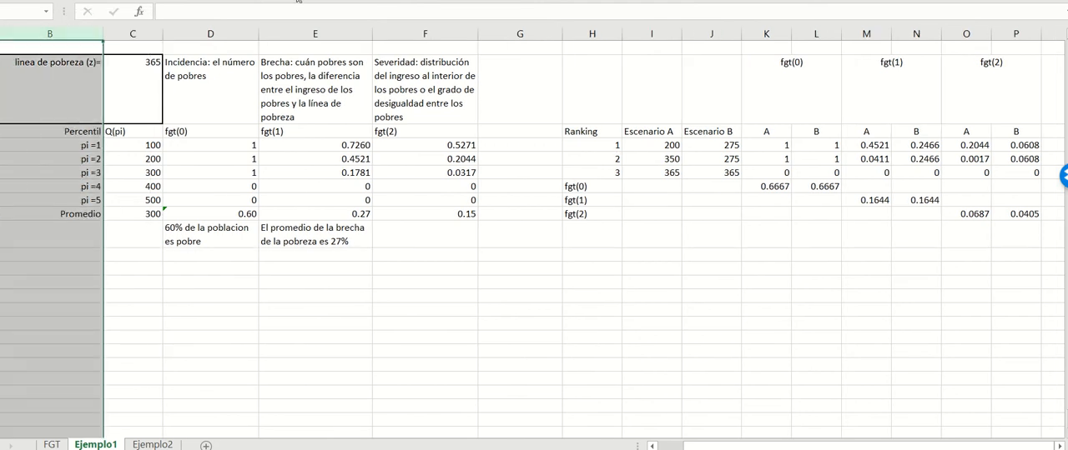
click(159, 284)
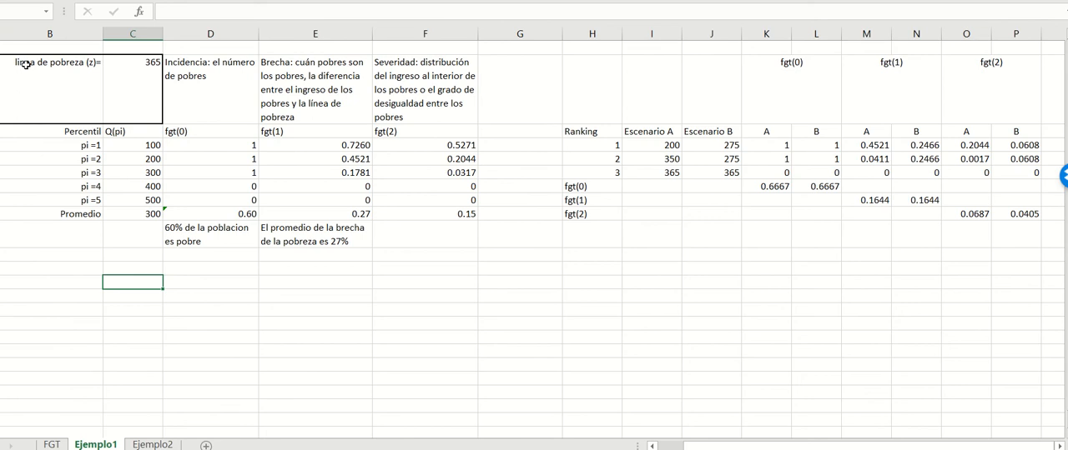
Step: Examine the first example table, going through each percentile from pi=1 to pi=5 with its Q(pi) income
drag(26, 65, 433, 237)
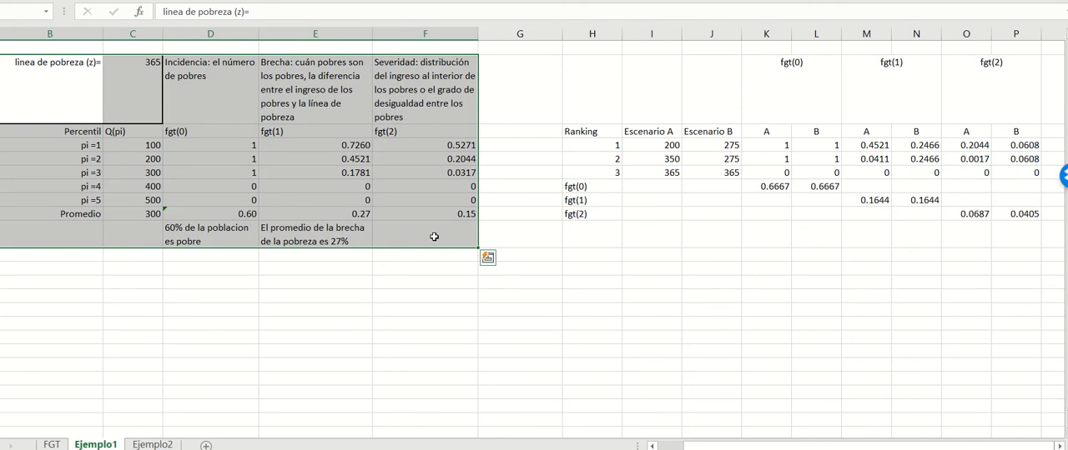
click(96, 146)
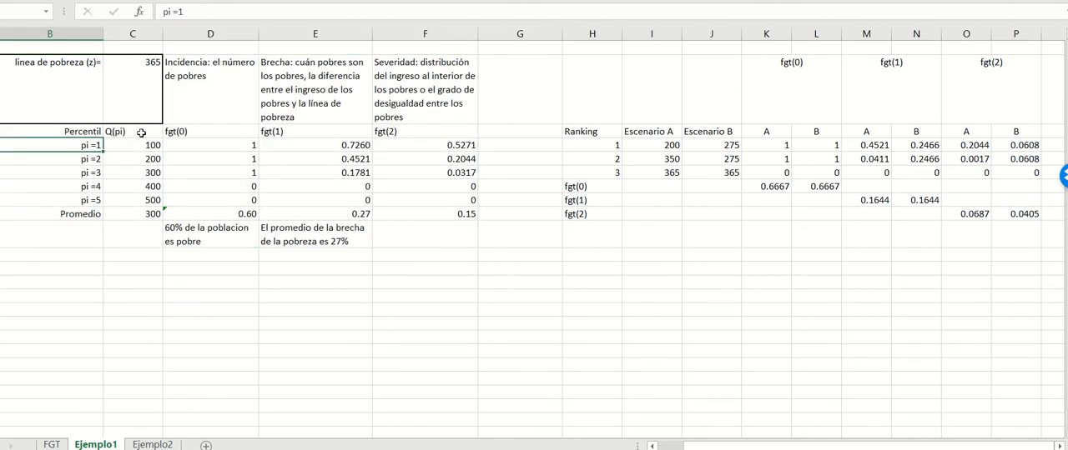
drag(142, 133, 140, 203)
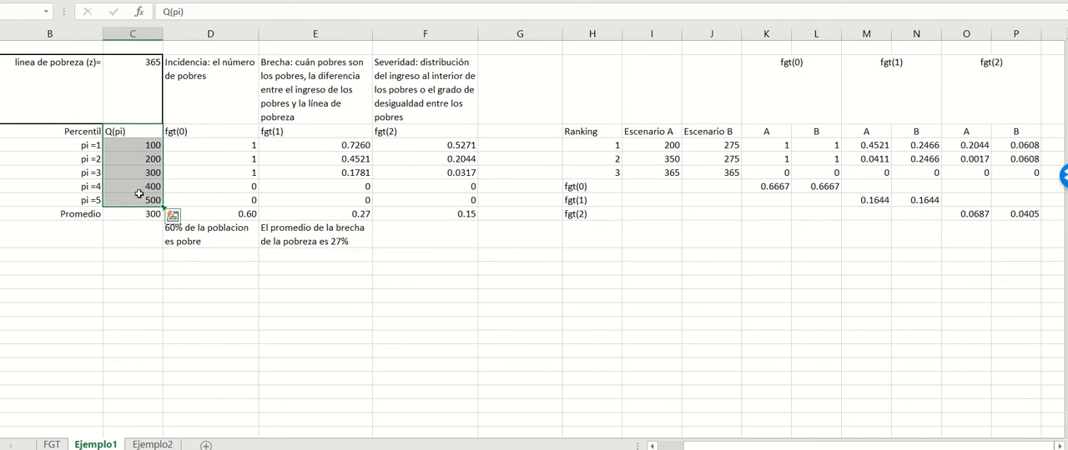
click(93, 145)
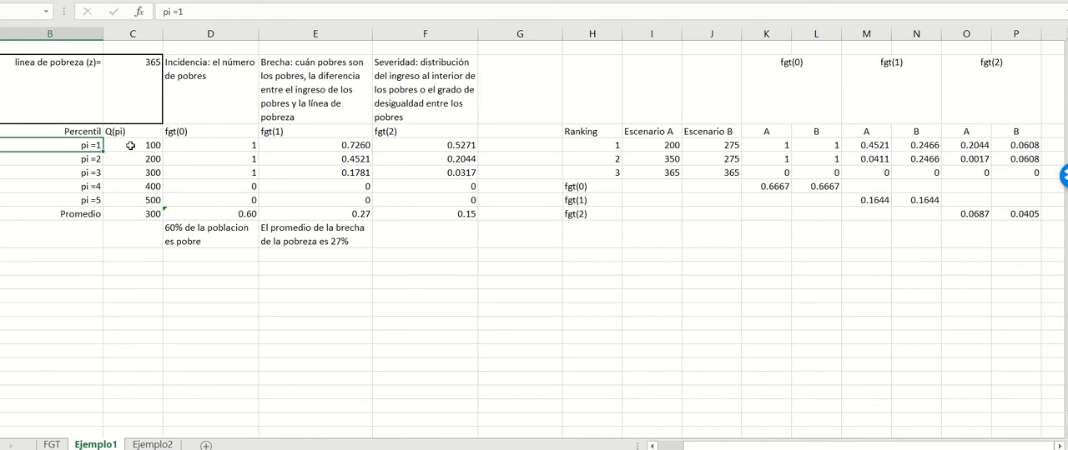
click(131, 146)
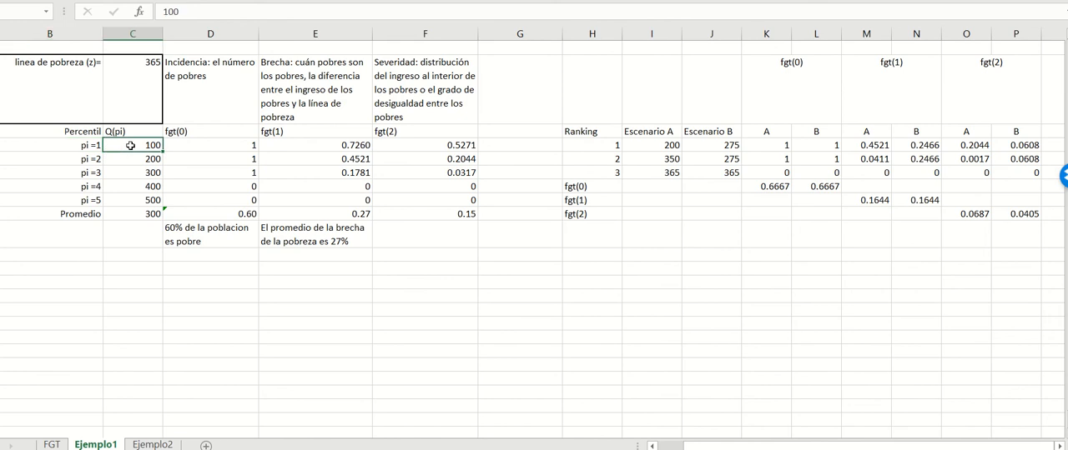
click(88, 162)
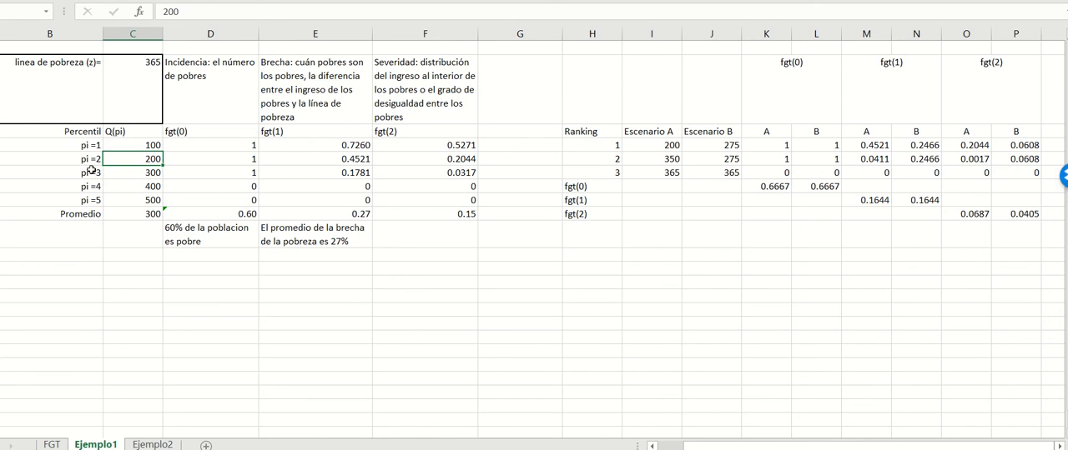
click(92, 171)
click(137, 173)
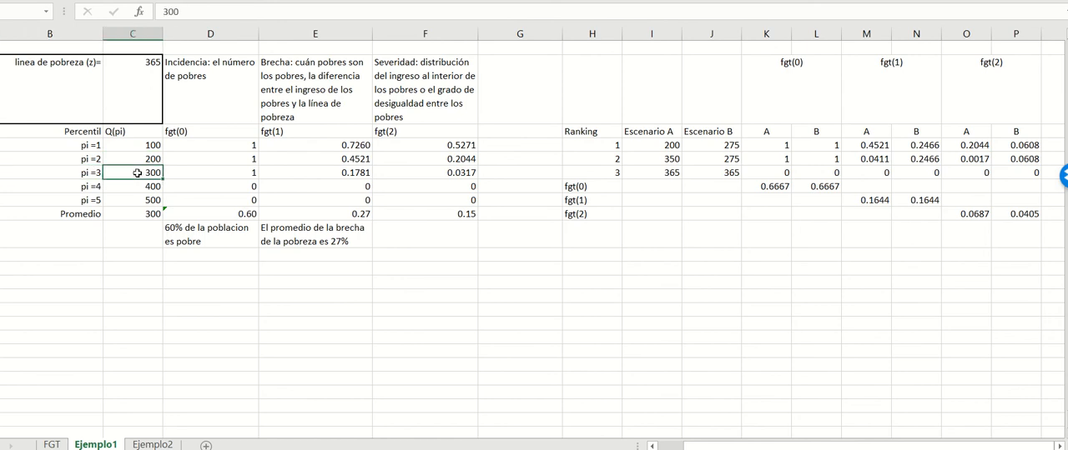
click(97, 187)
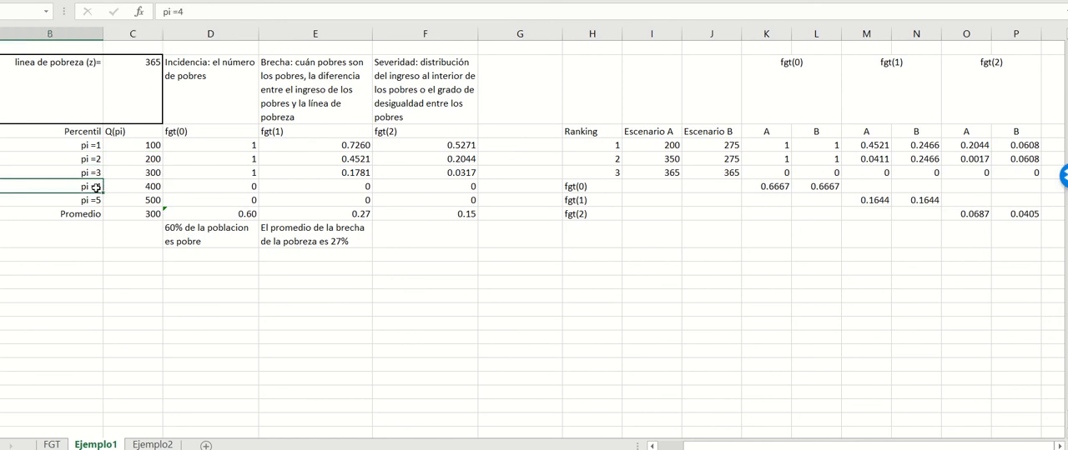
click(117, 189)
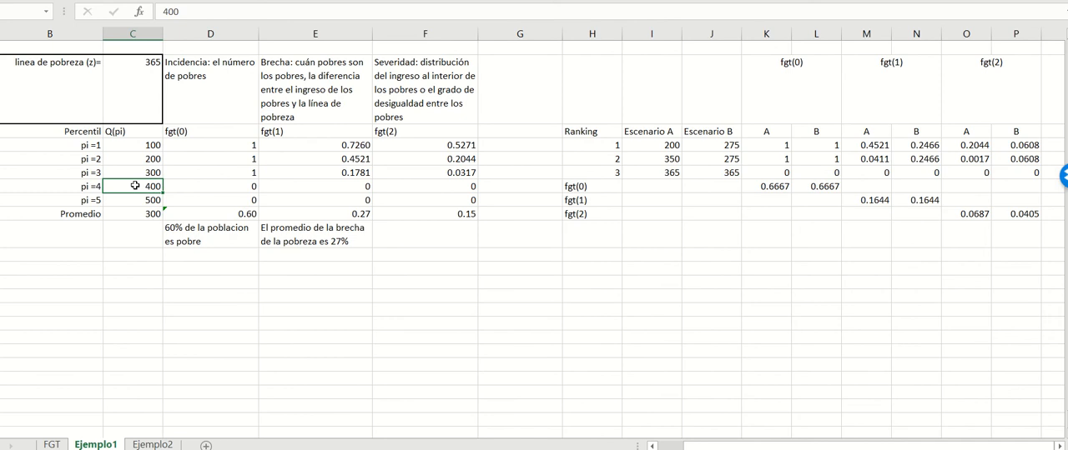
click(86, 200)
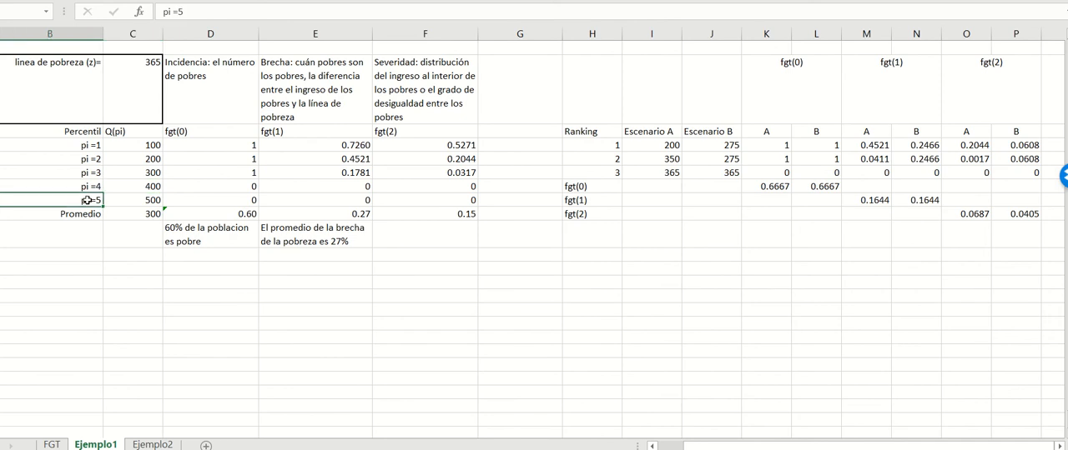
click(137, 200)
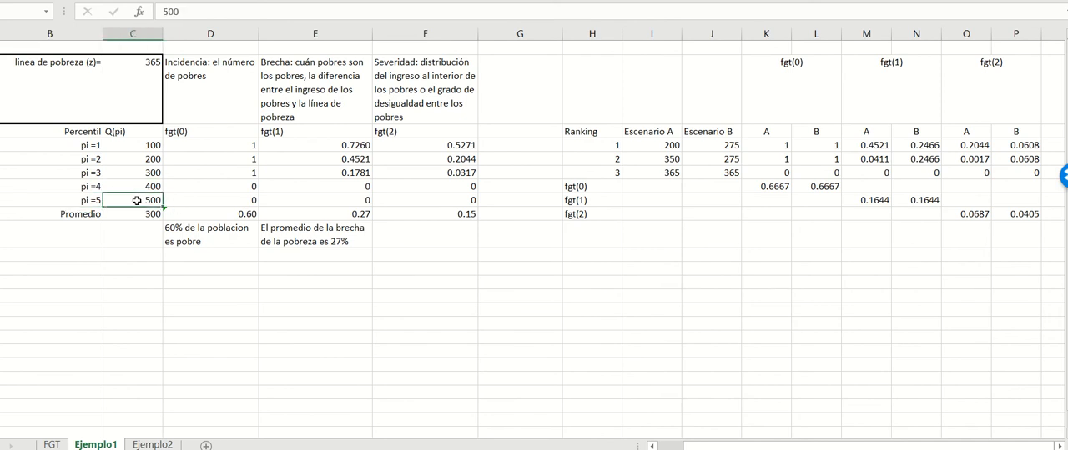
Step: Inspect the formula that averages the five Q(pi) incomes, and the poverty line (z) value above the table
click(84, 145)
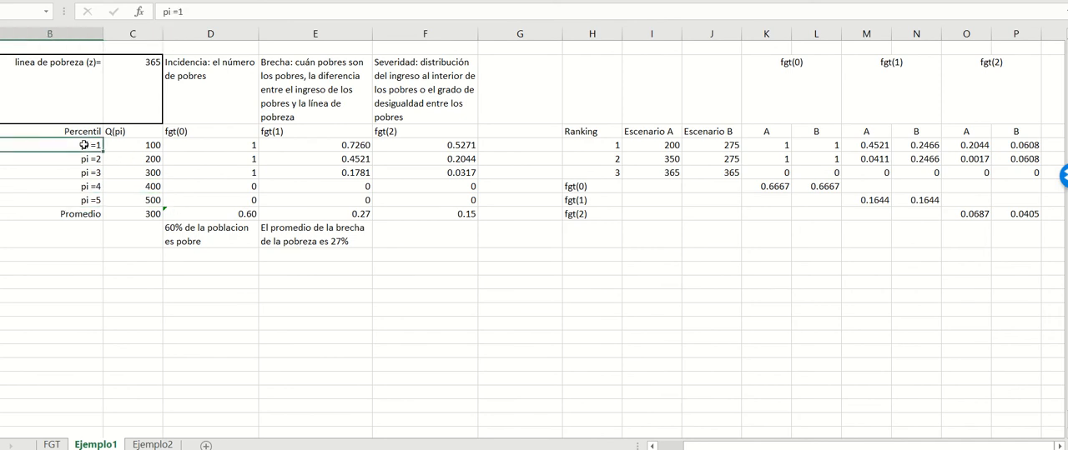
drag(85, 145, 141, 200)
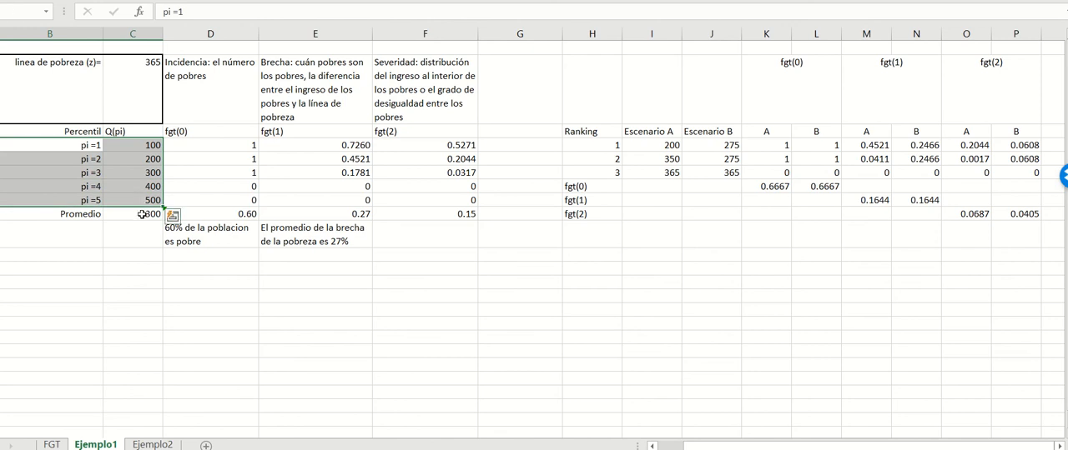
click(142, 215)
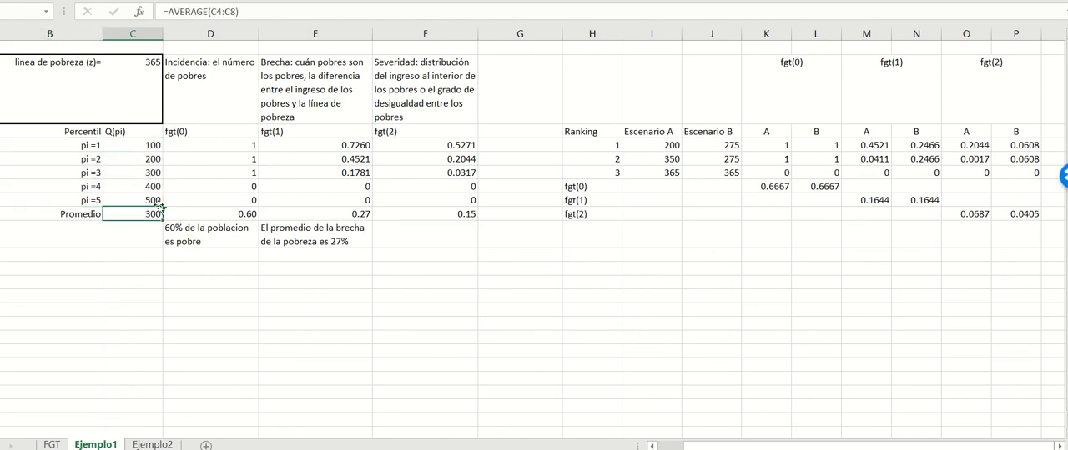
drag(146, 146, 147, 202)
click(147, 215)
click(84, 93)
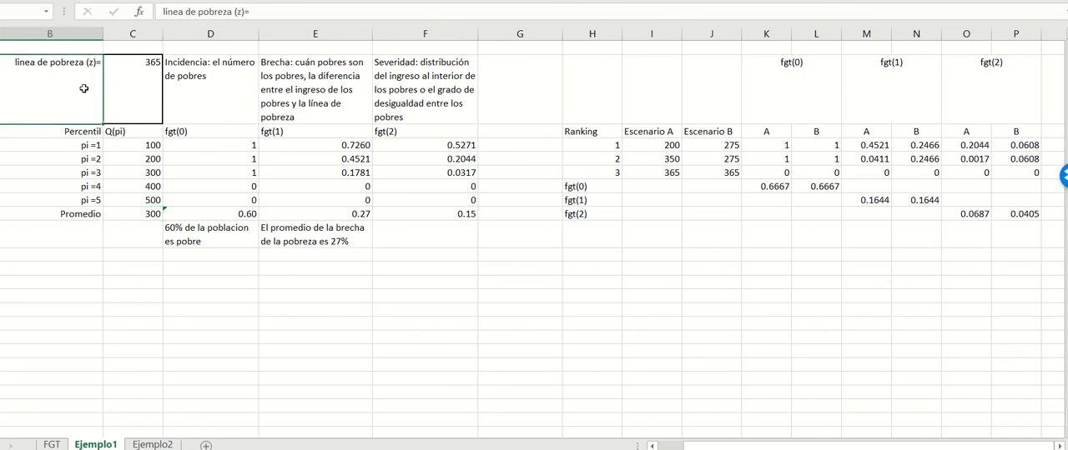
click(142, 92)
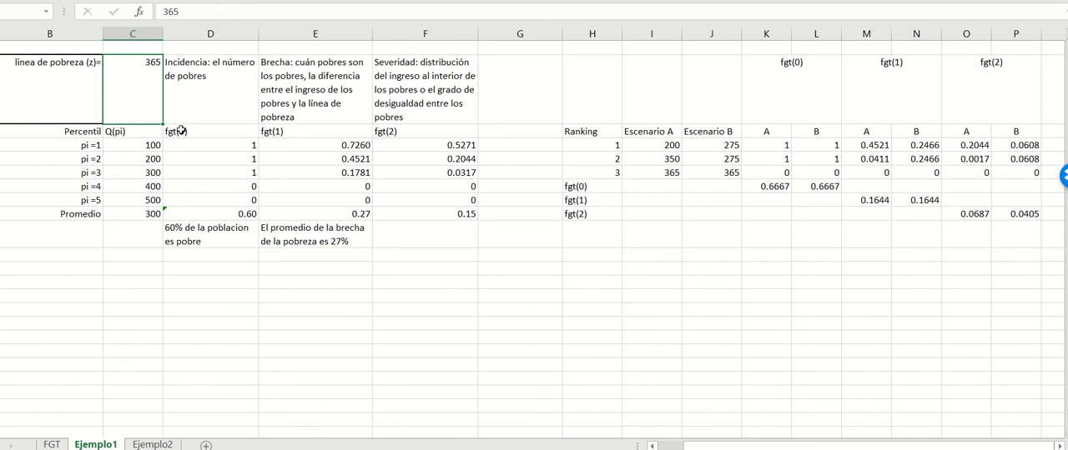
Step: Inspect the fgt(0) formula and compare each percentile's income with the poverty line
click(179, 131)
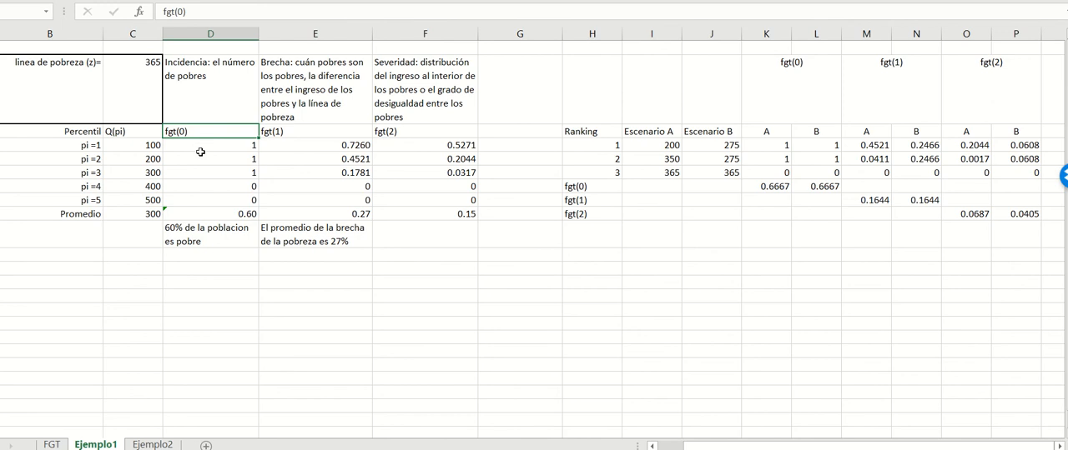
click(204, 157)
click(205, 141)
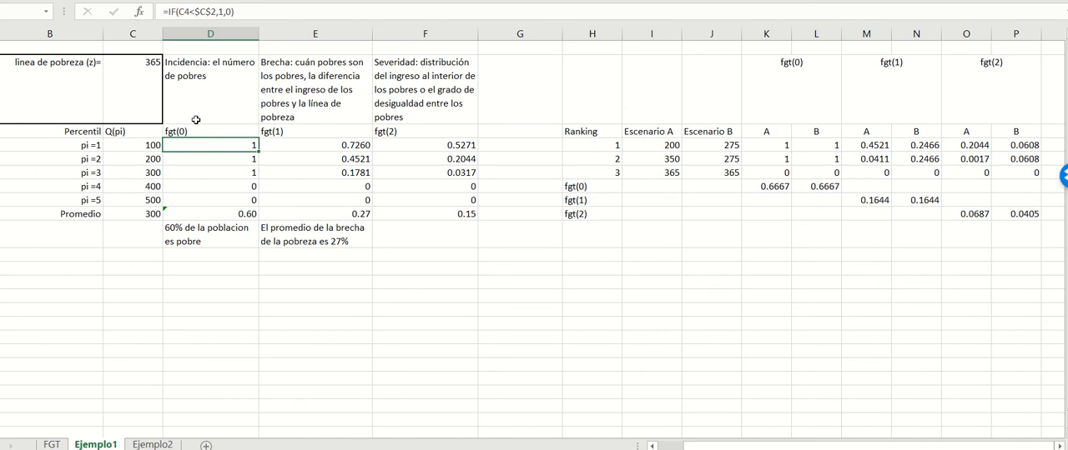
click(136, 74)
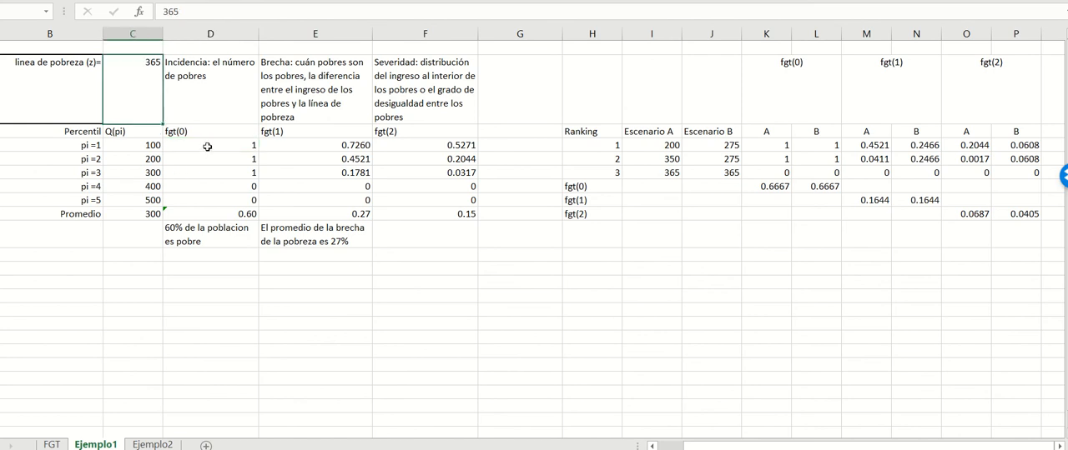
drag(207, 147, 219, 203)
drag(142, 144, 145, 171)
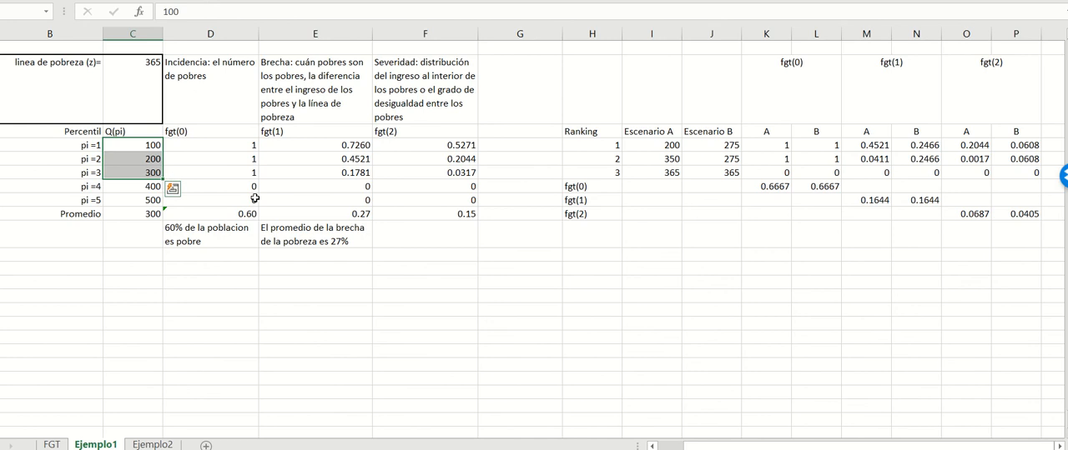
click(143, 190)
key(Down)
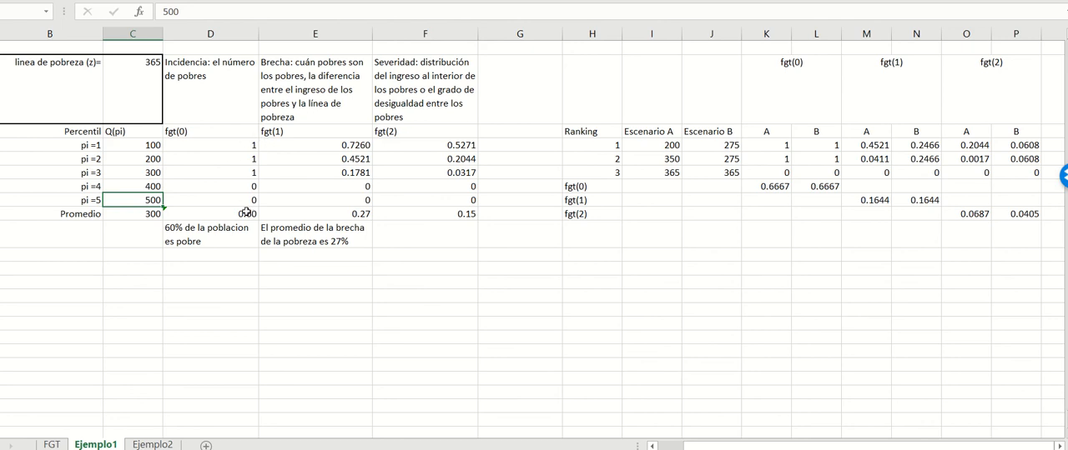
Step: Examine the fgt(0) flags for the five percentiles and the Promedio formula that turns them into the incidence
click(240, 144)
drag(239, 145, 238, 167)
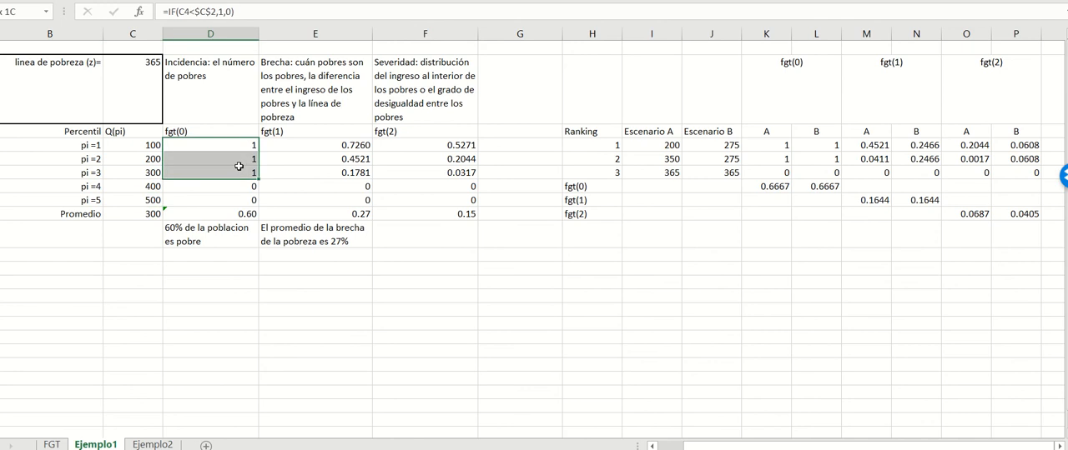
drag(239, 167, 238, 167)
click(226, 142)
drag(226, 143, 216, 197)
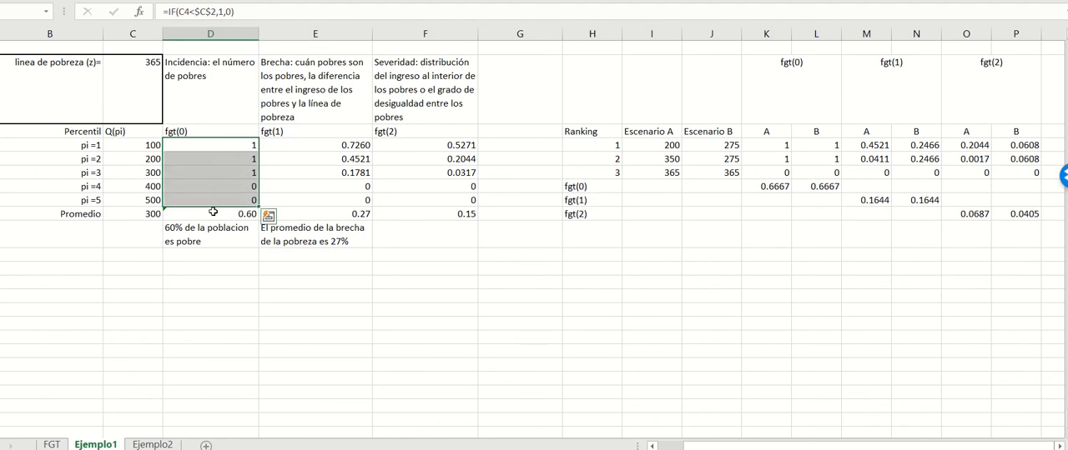
click(213, 212)
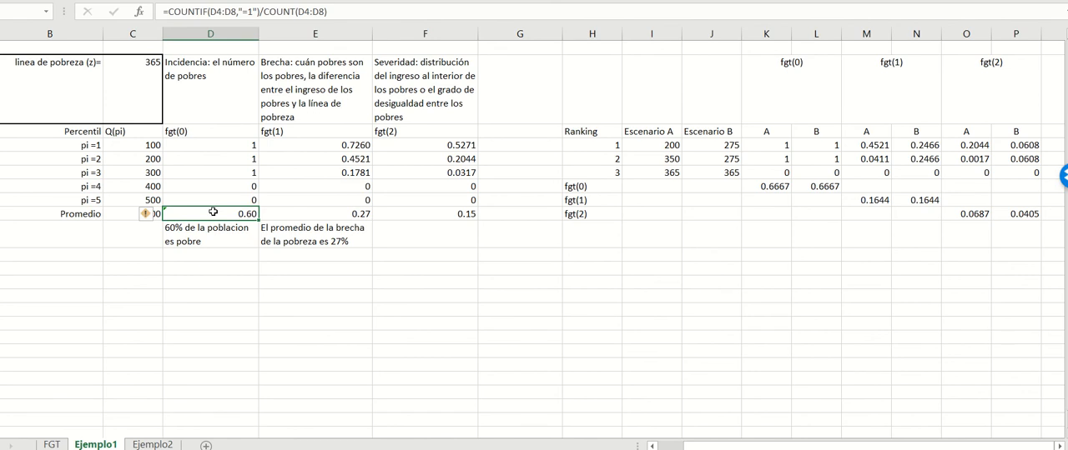
Step: Check the incidence by calculating =3/5 in an empty cell below the fgt(0) column, and clear that cell
click(213, 266)
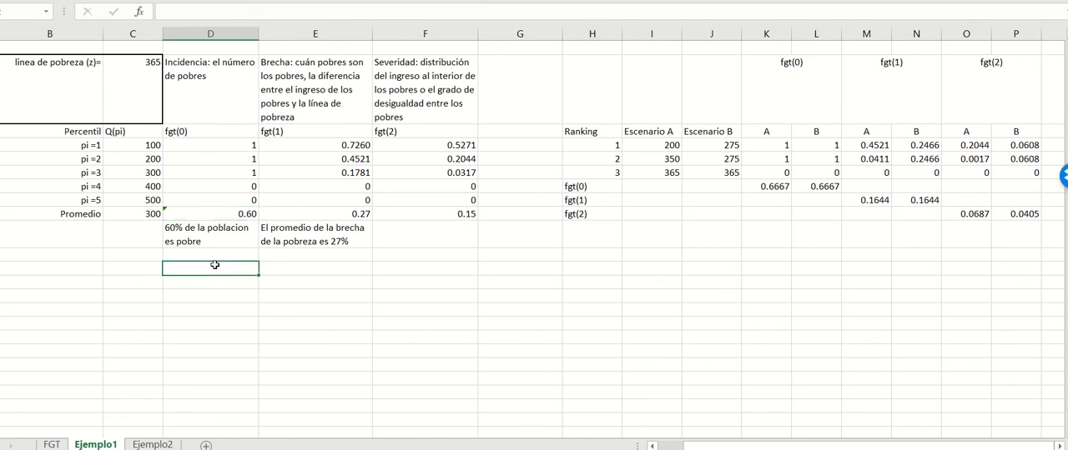
text(=3/5)
key(Return)
click(217, 263)
key(Delete)
Step: Examine the Brecha definition above the fgt(1) column and the fgt(1) formula for percentile pi =1
click(299, 83)
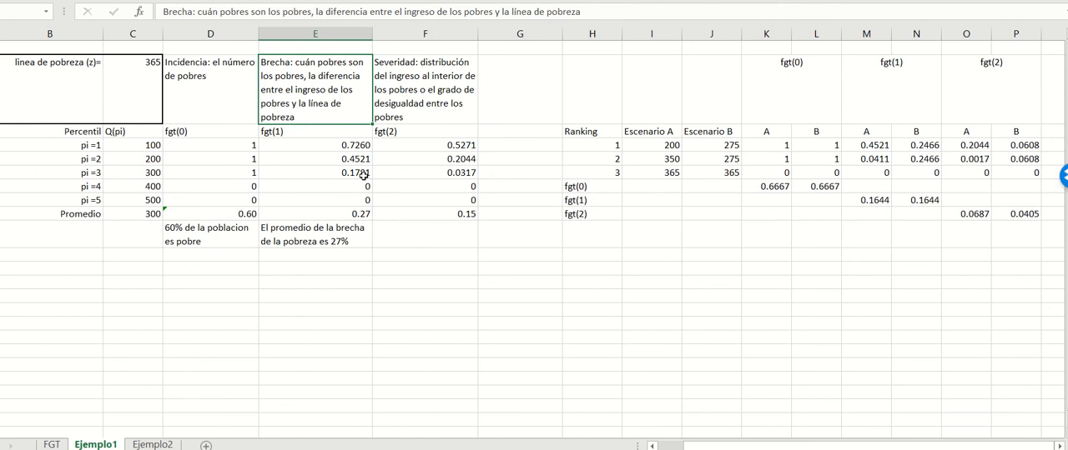
click(340, 144)
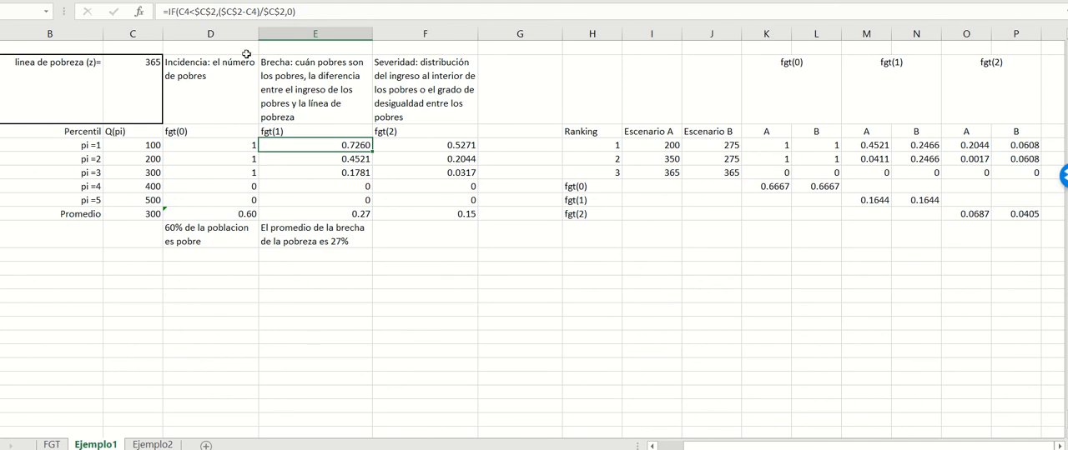
click(304, 258)
Step: Subtract the poverty line from the pi =1 income with =C4-C2 in an empty cell below the fgt(0) column
click(222, 268)
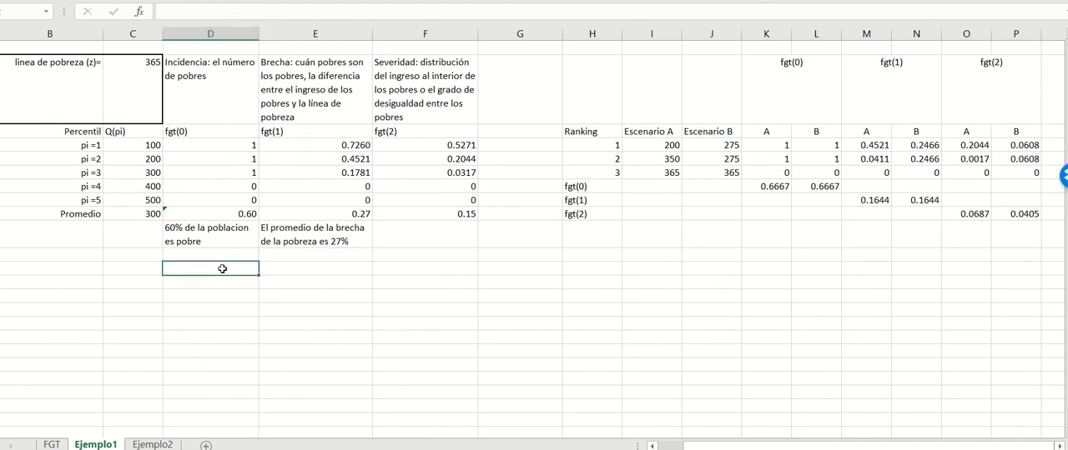
text(=)
click(145, 146)
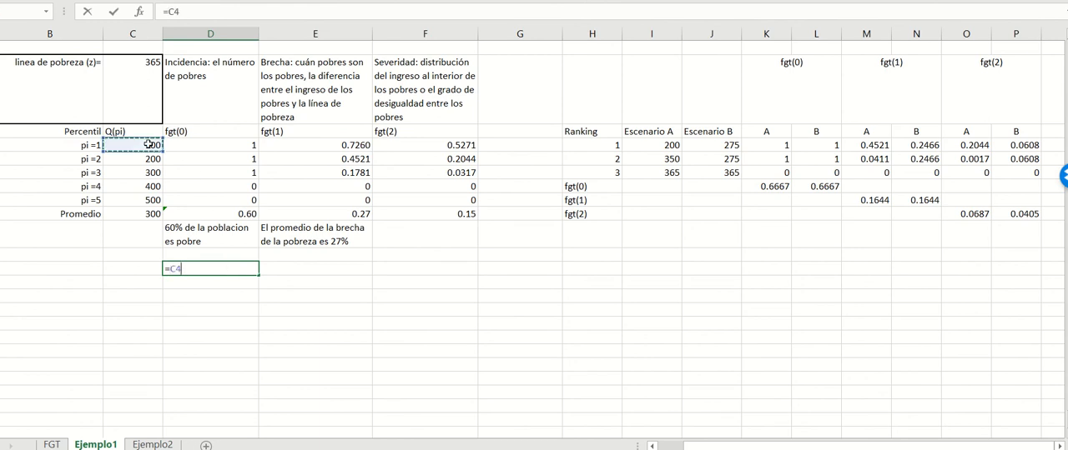
text(-)
click(147, 75)
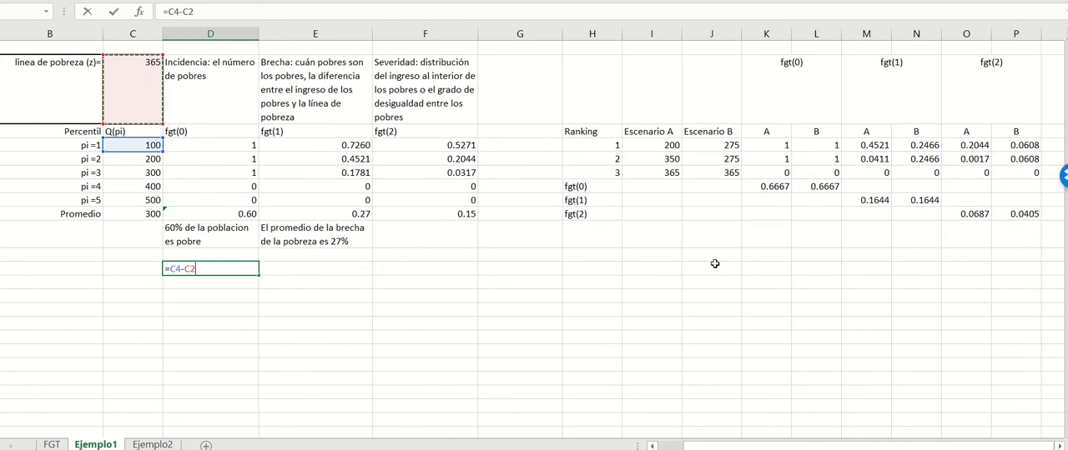
key(Return)
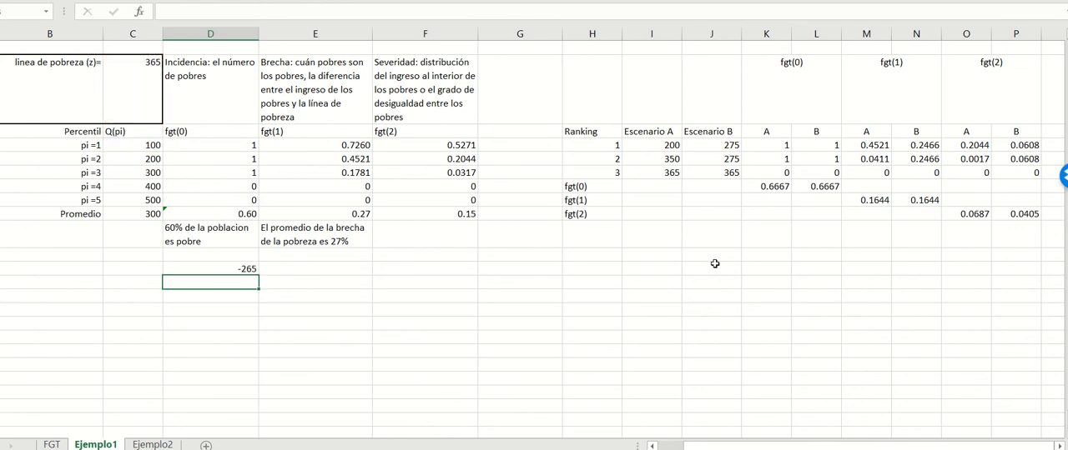
key(Up)
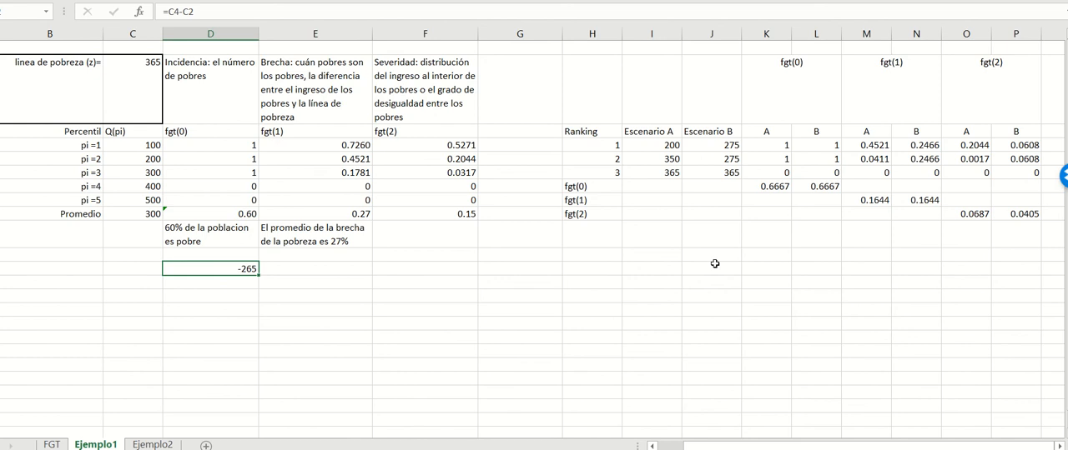
Step: Insert an empty column between fgt(0) and fgt(1), and clear the trial subtraction below the fgt(0) column
right_click(301, 38)
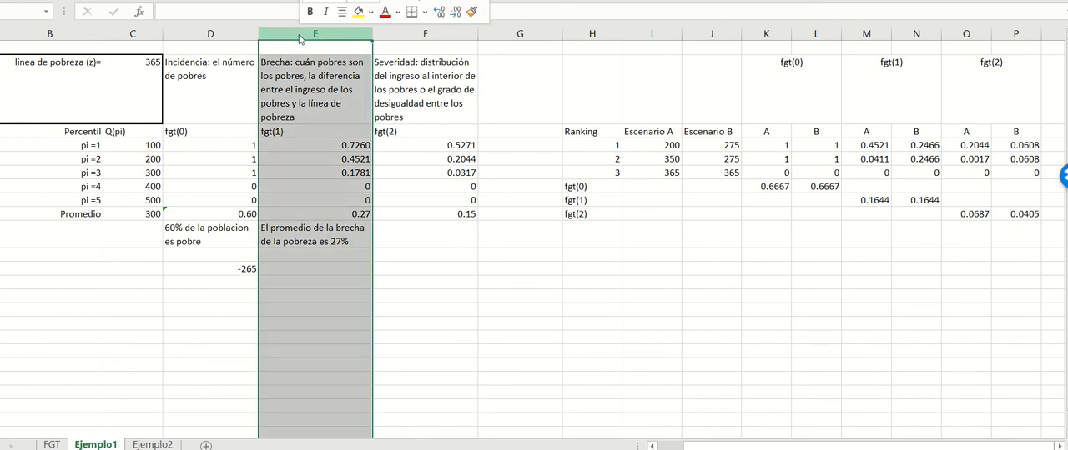
click(350, 157)
click(247, 275)
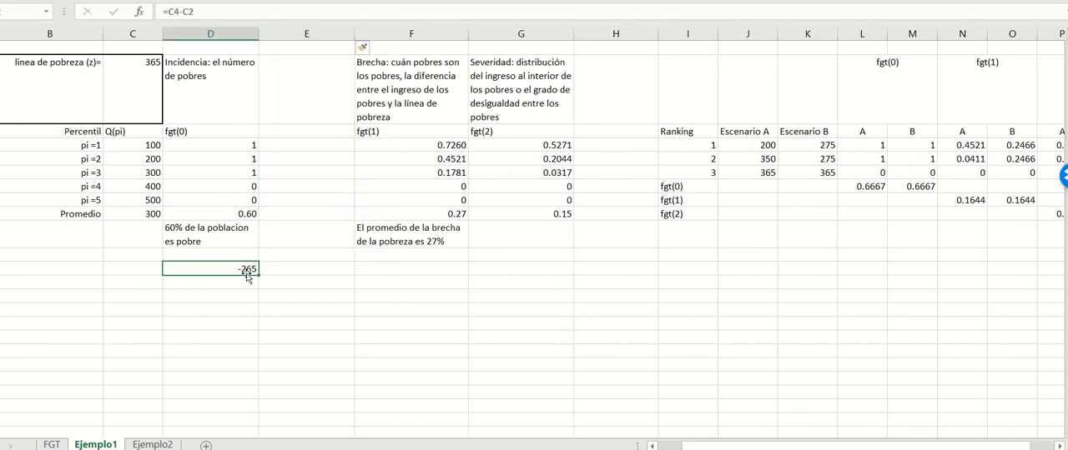
Step: Enter =C4-365 for percentile pi =1 in the new column, with 365 in place of the poverty line cell reference
click(311, 142)
text(=)
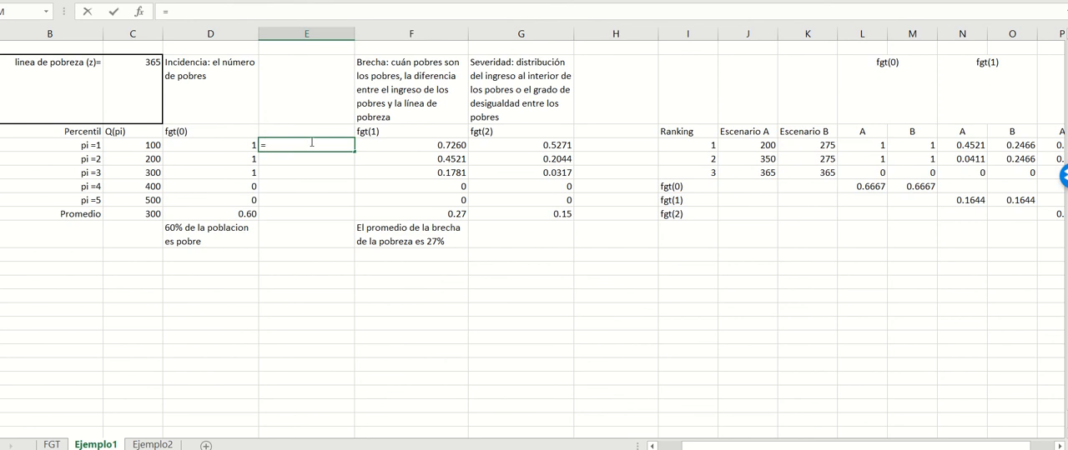
click(149, 145)
text(-)
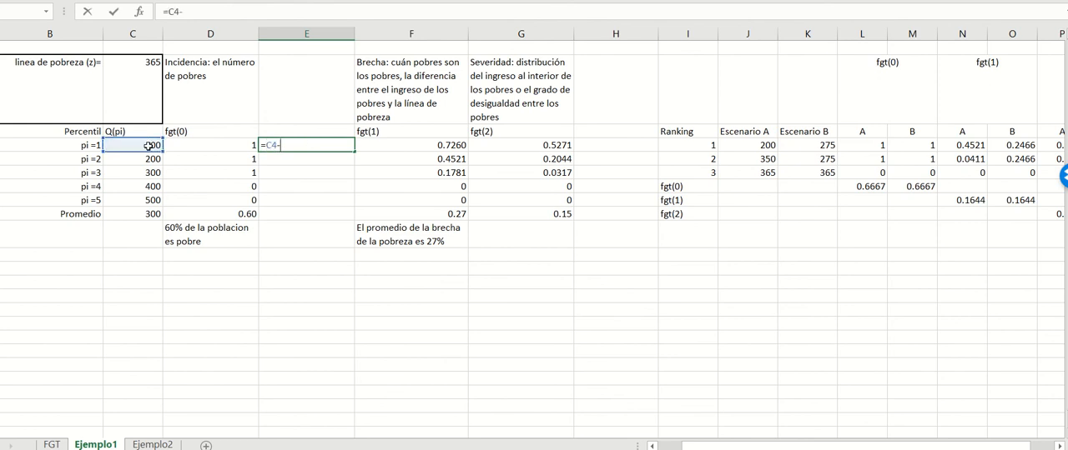
click(133, 79)
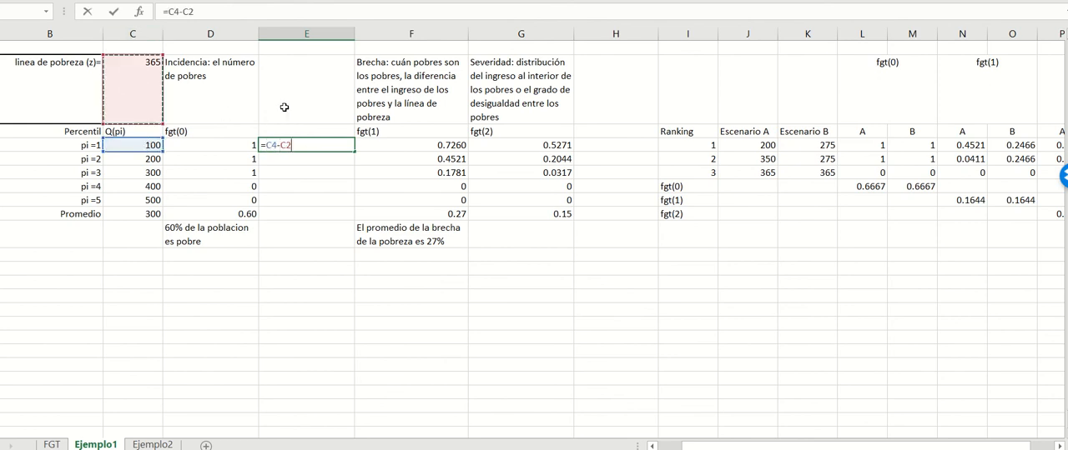
click(215, 15)
key(BackSpace)
key(BackSpace)
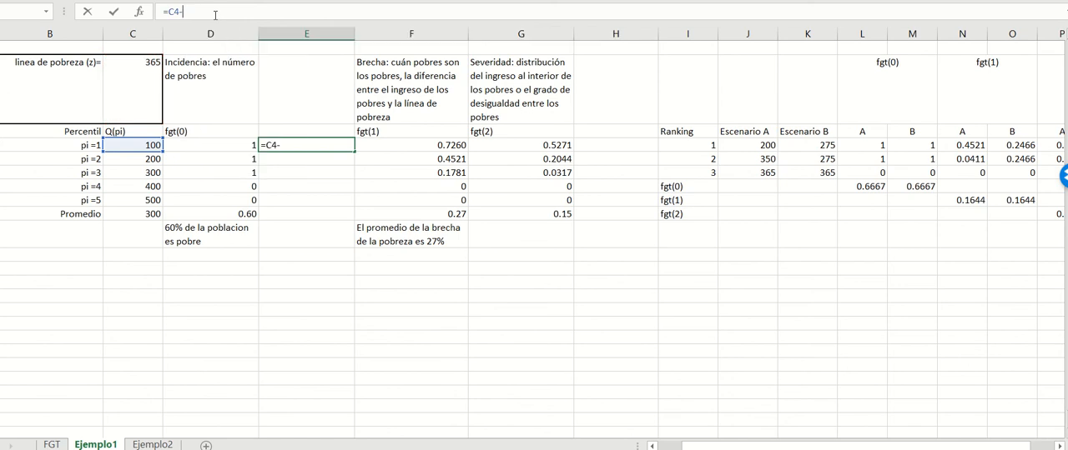
text(365)
key(Return)
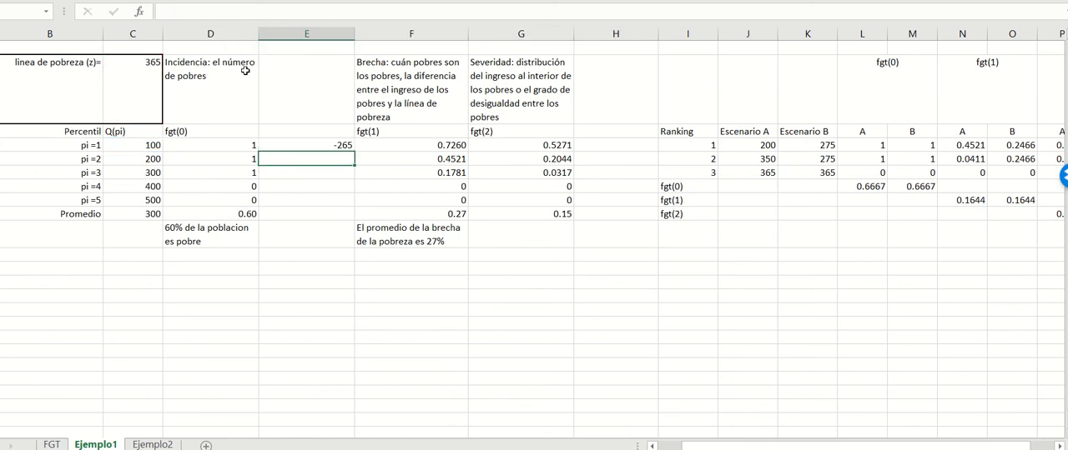
Step: Replace the pi =1 formula in the new column with =365-C4, subtracting the income from the poverty line
click(293, 143)
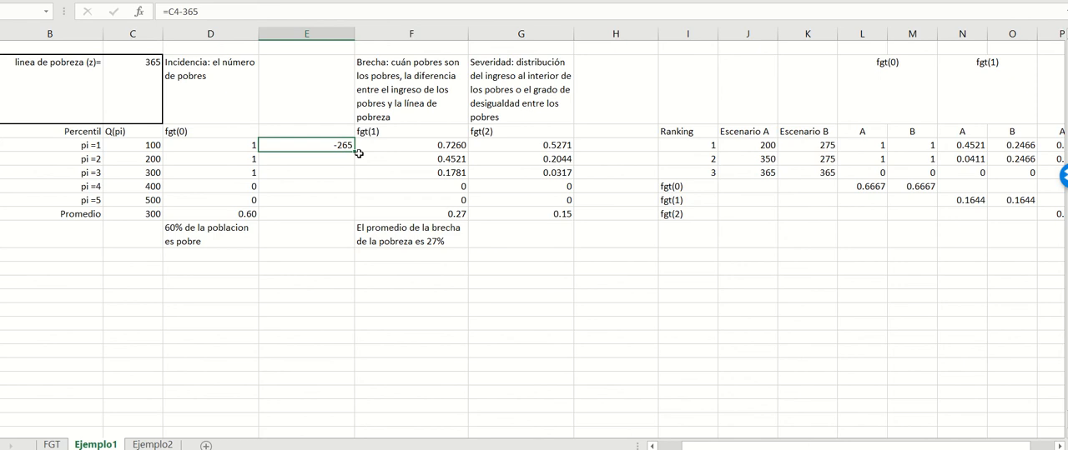
text(=365-)
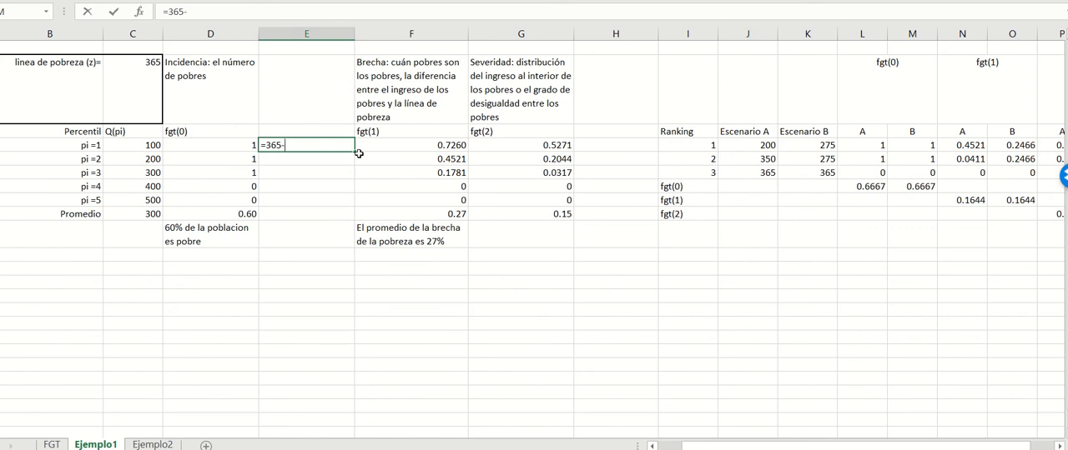
click(153, 145)
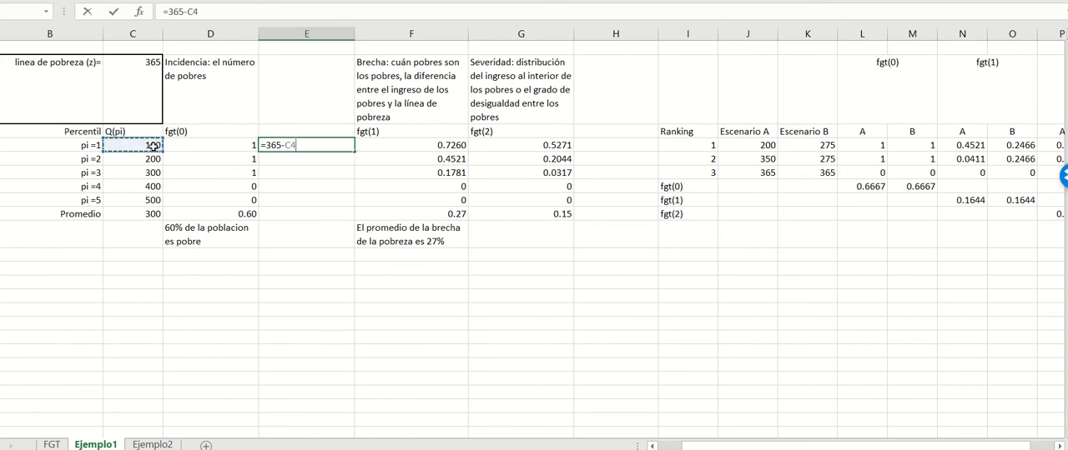
key(Return)
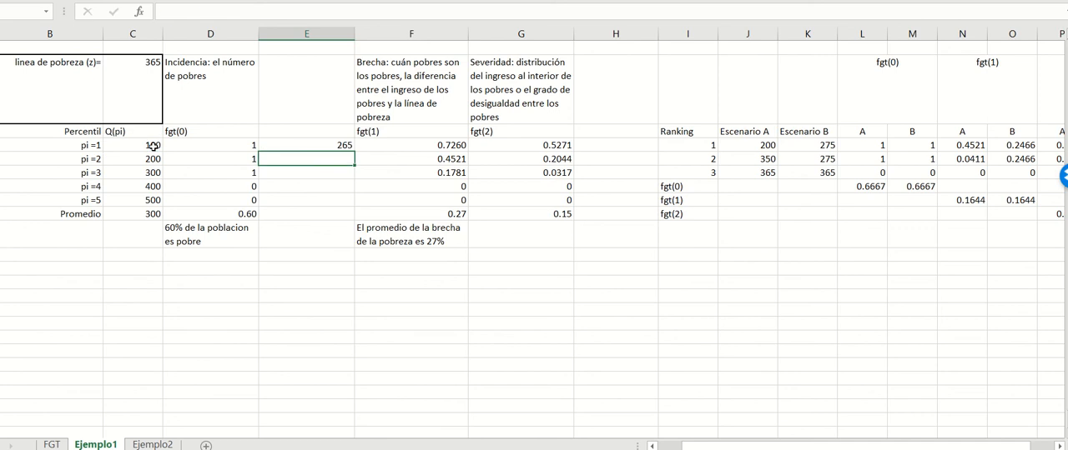
Step: Copy the income difference formula down to pi =5 and clear it for the non-poor percentiles pi =4 and pi =5
click(316, 142)
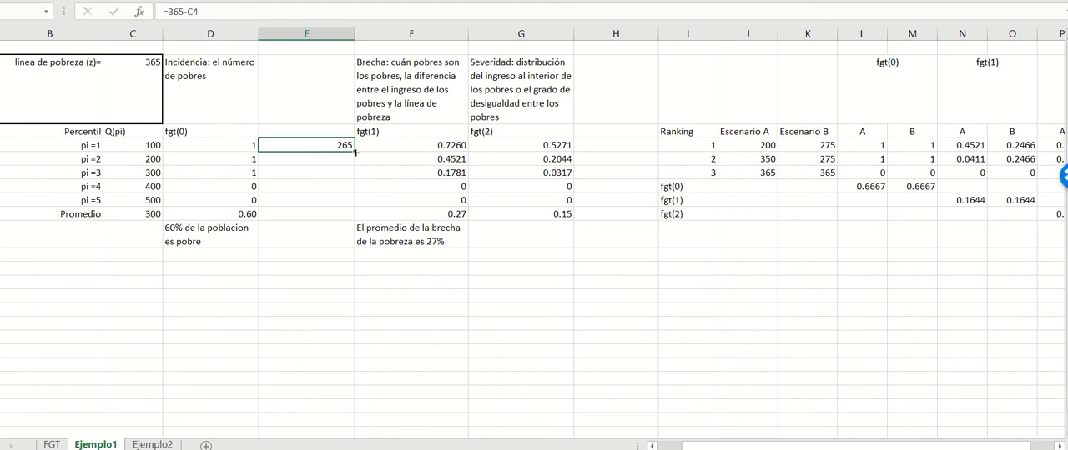
drag(356, 153, 329, 197)
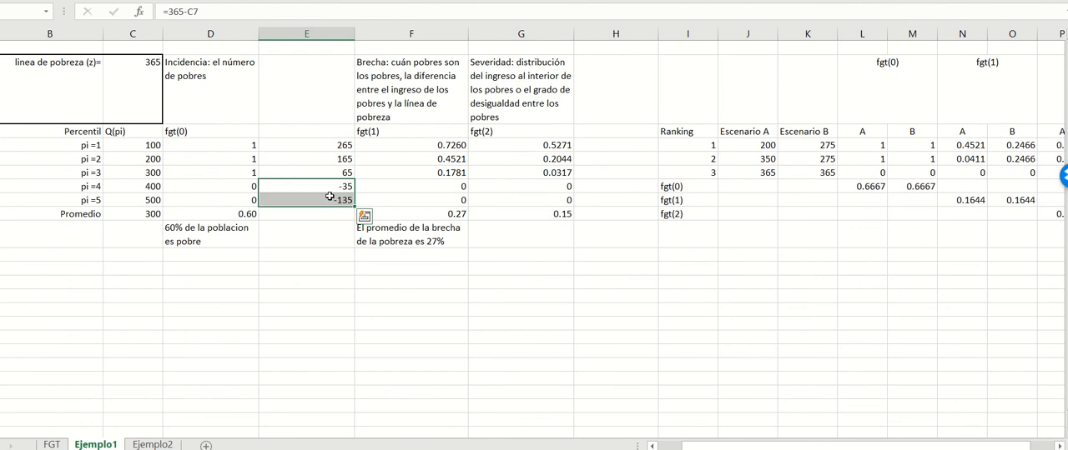
key(Delete)
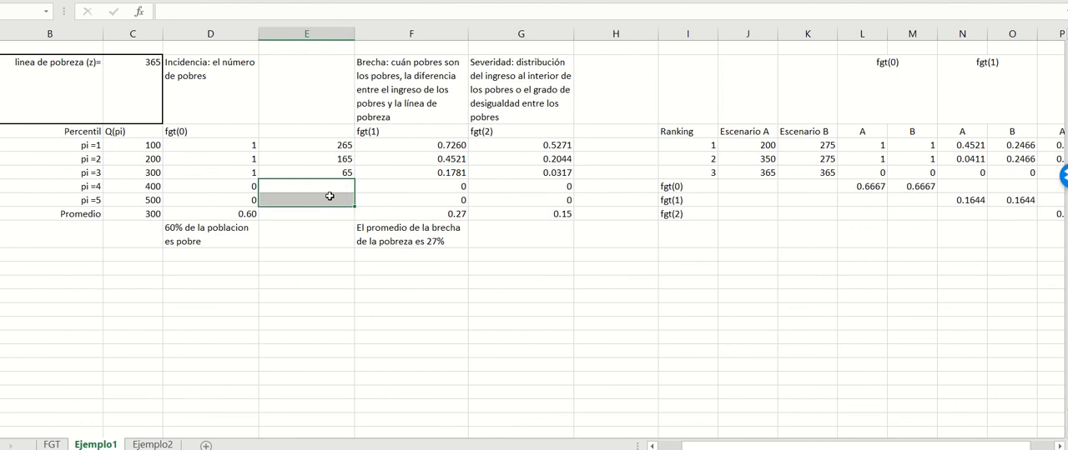
Step: Change the pi =1 formula in the new column to =(365-C4)/365 to express the gap relative to the poverty line
click(312, 147)
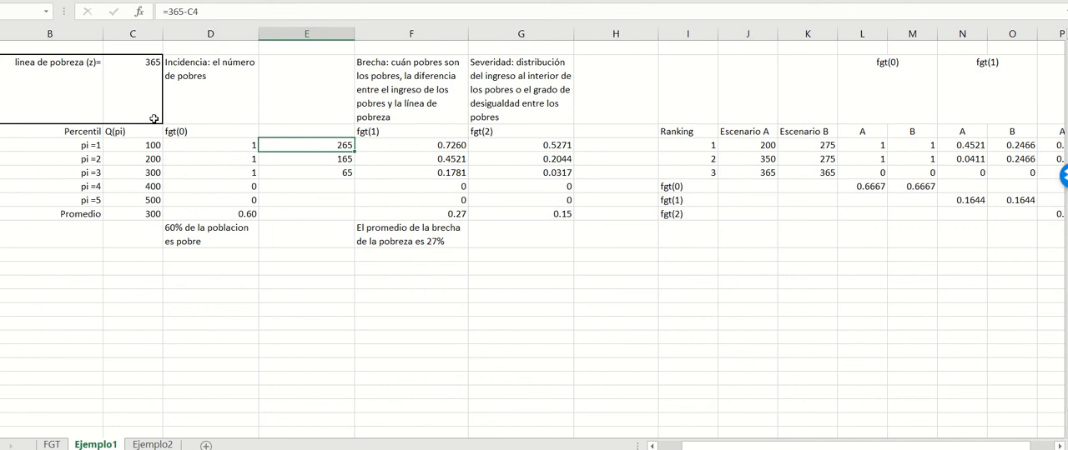
click(168, 11)
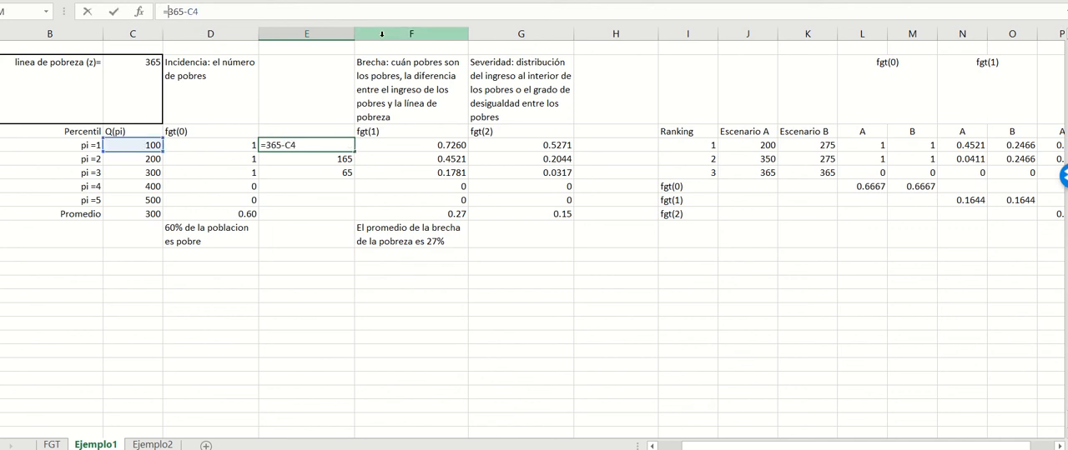
text((365-C4)
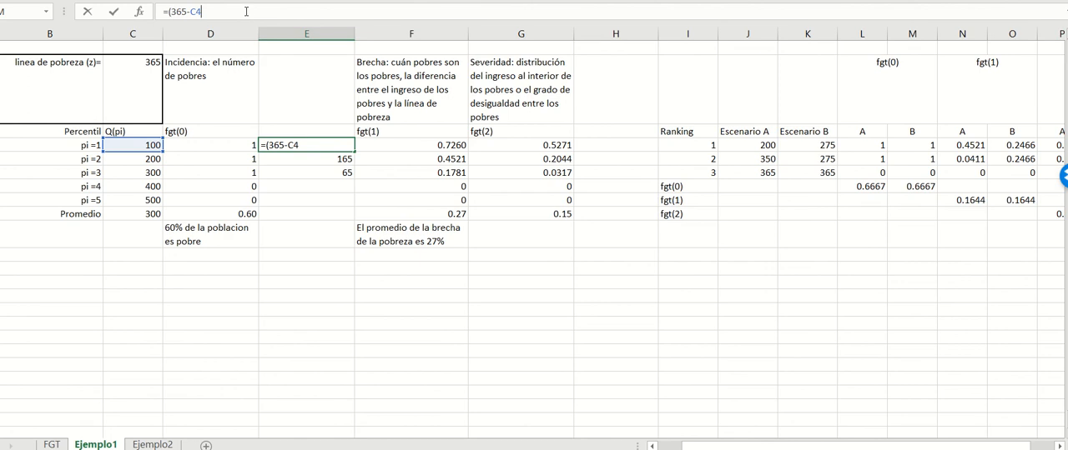
text()/365)
key(Return)
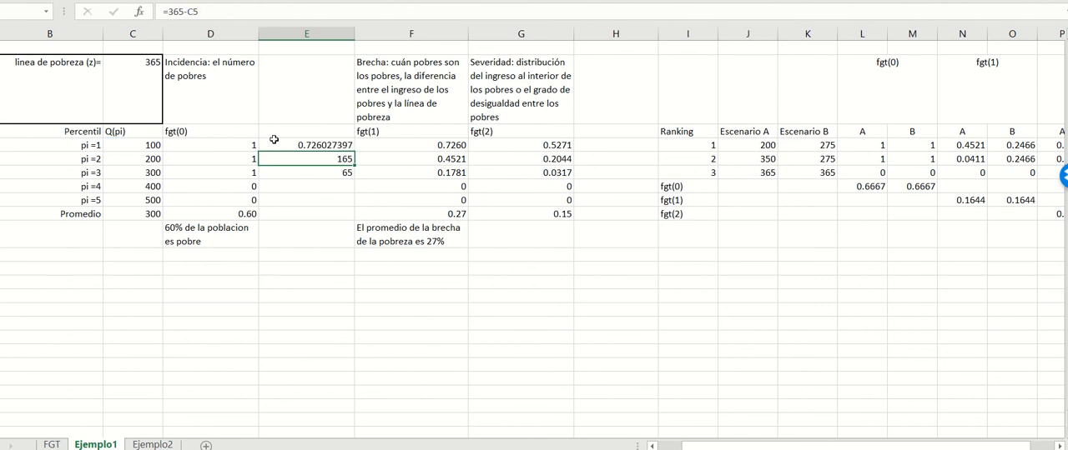
Step: Copy the relative gap formula down to pi =2 and pi =3 and check the pi =2 formula
click(323, 146)
drag(353, 152, 354, 177)
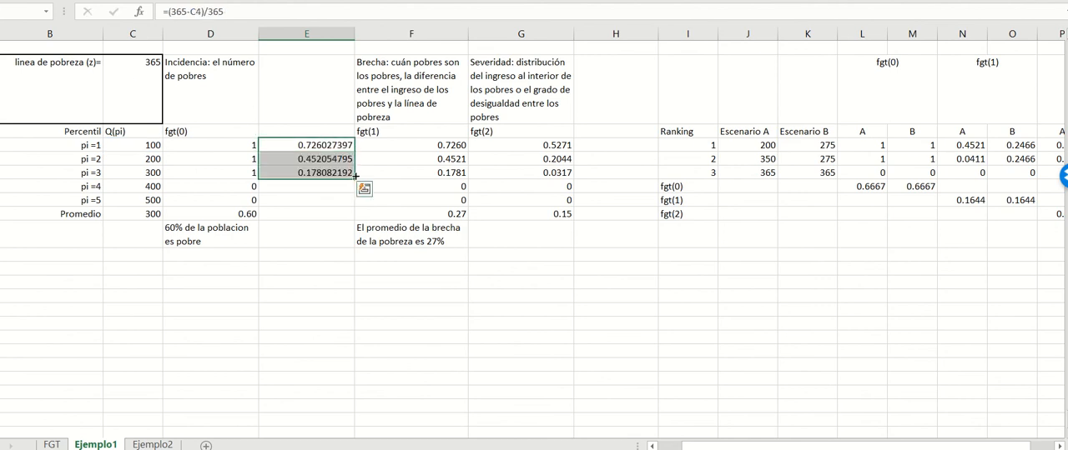
click(328, 158)
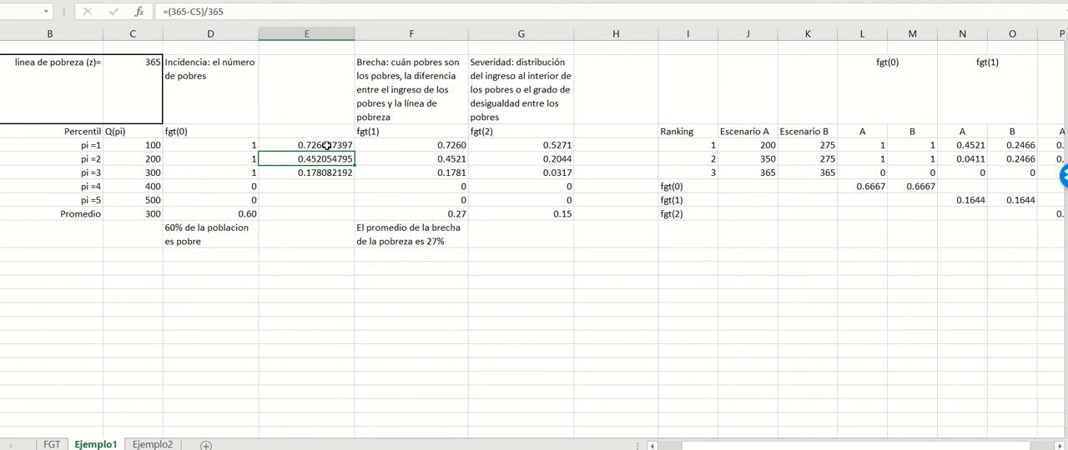
Step: Calculate the average gap in the new column's Promedio row with =(E4+E5+E6+E7+E8)/5, and narrow that column slightly
click(311, 215)
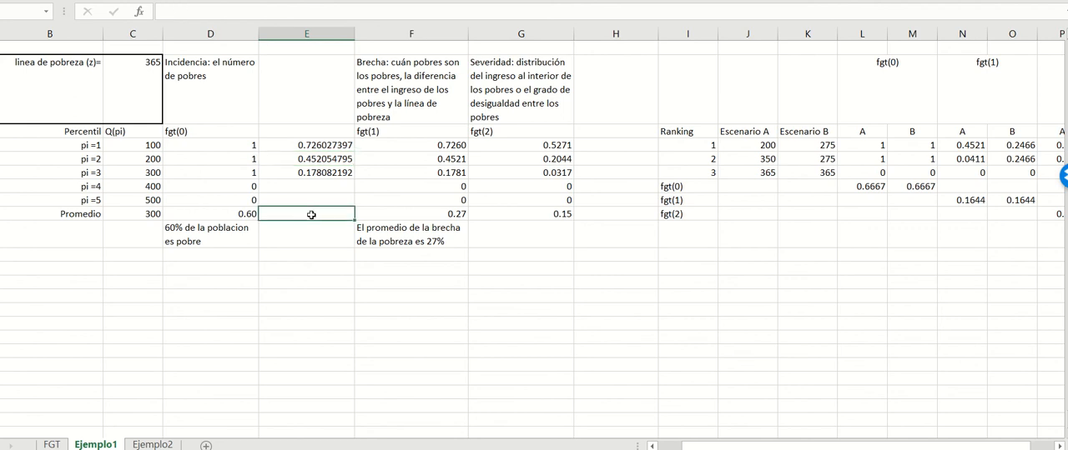
text(==)
key(BackSpace)
text(()
click(341, 146)
text(+)
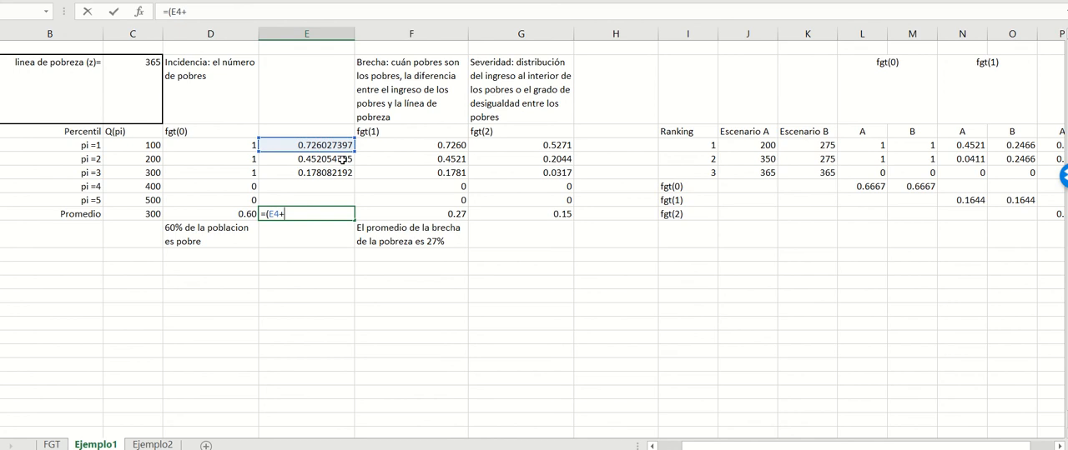
click(341, 159)
text(+)
click(336, 174)
text(+)
click(330, 187)
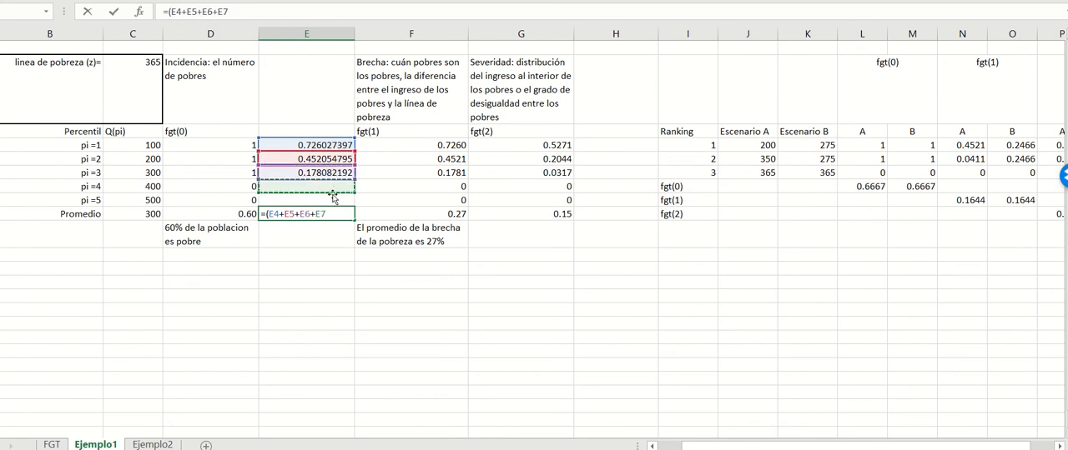
text(+)
click(332, 199)
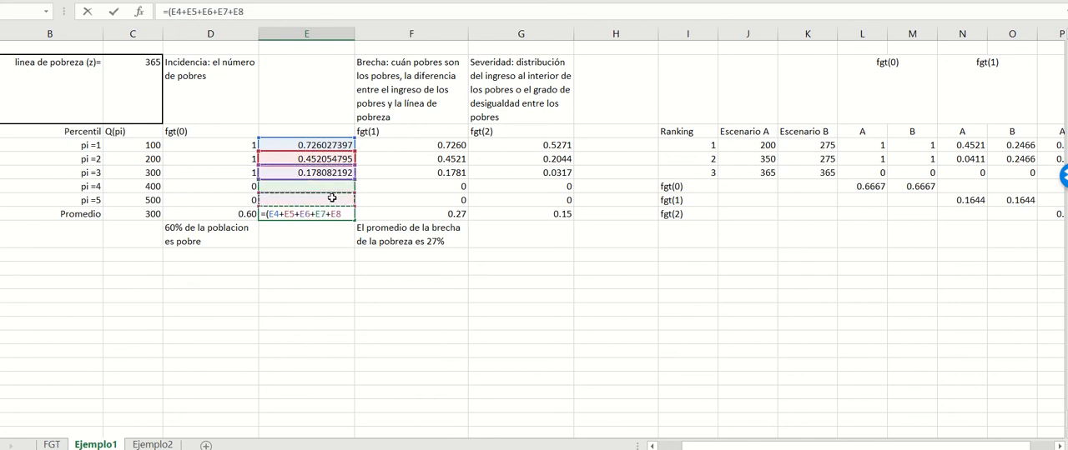
text())
text(/)
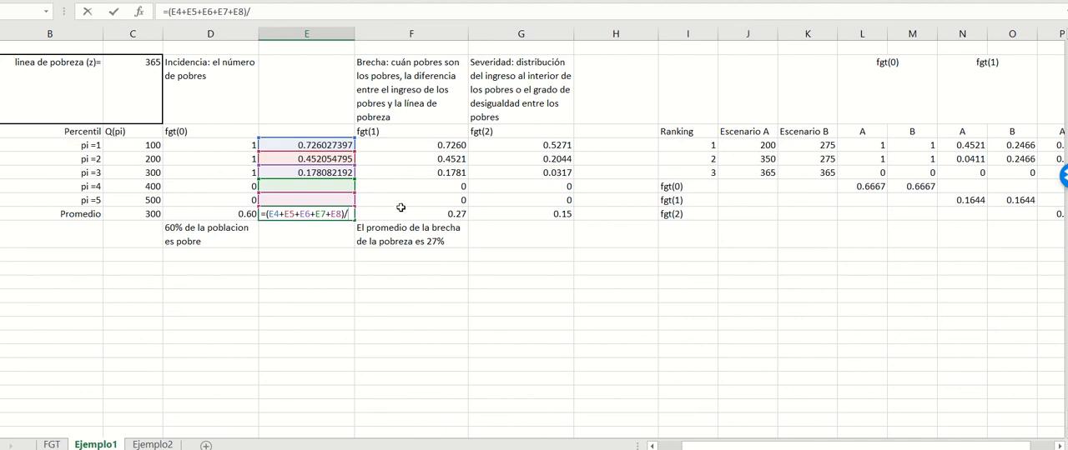
text(5)
key(Return)
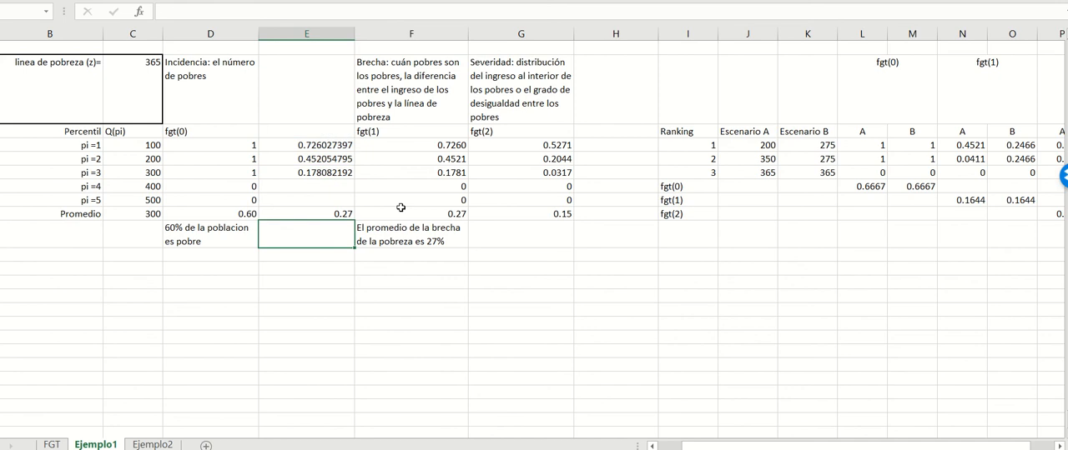
click(313, 210)
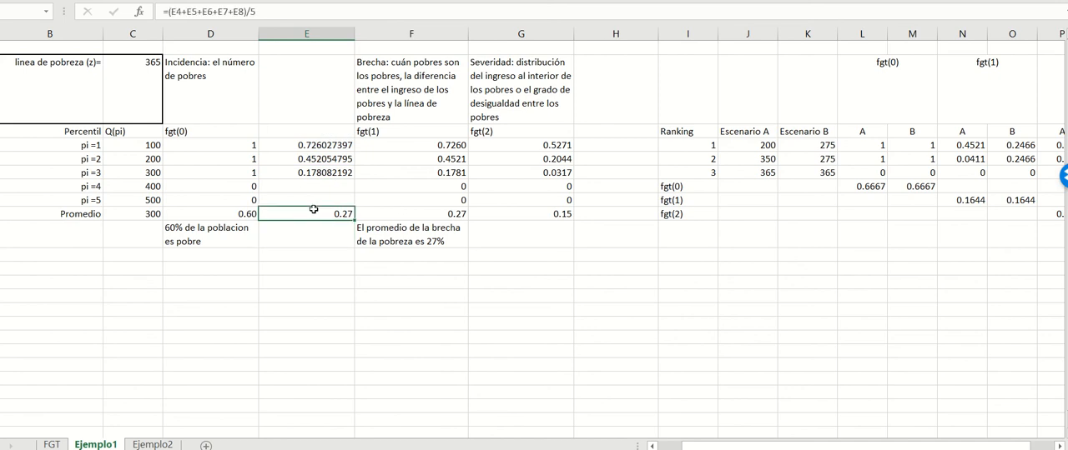
drag(354, 37, 351, 63)
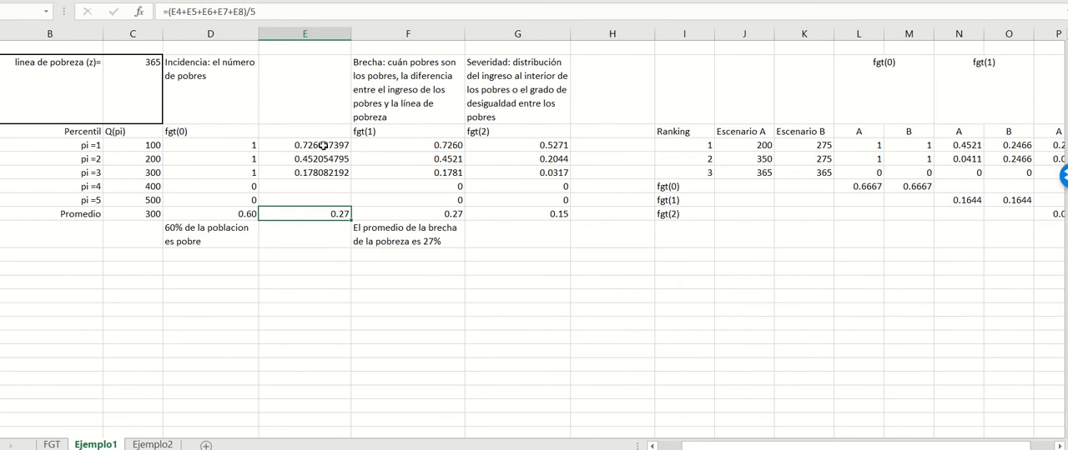
Step: Review the hand-calculated gap values and their average in column E, and narrow that column to fit its contents
drag(324, 144, 325, 170)
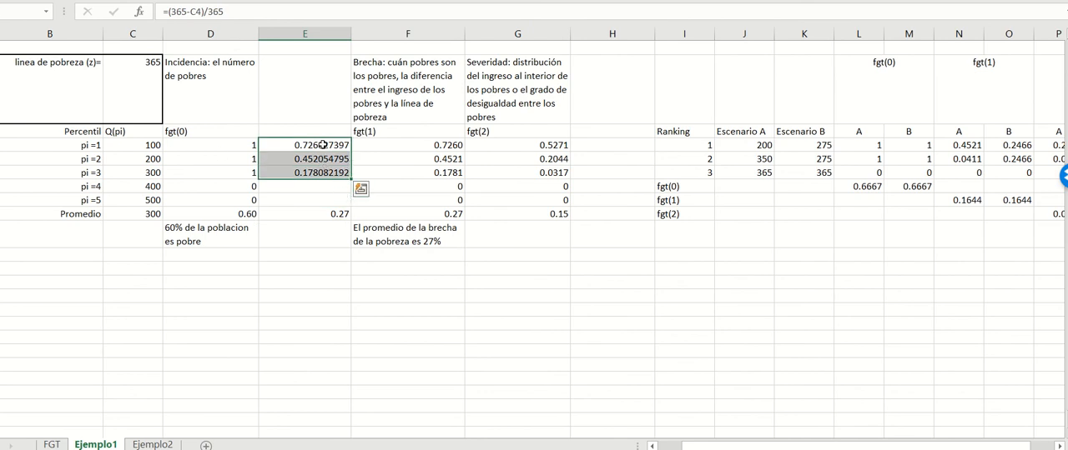
drag(324, 145, 325, 200)
click(325, 212)
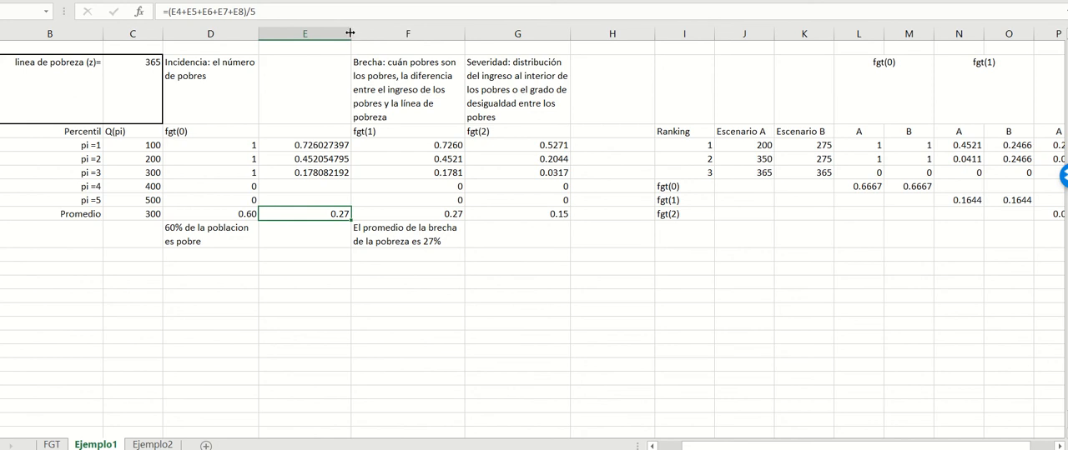
drag(351, 36, 325, 40)
click(376, 236)
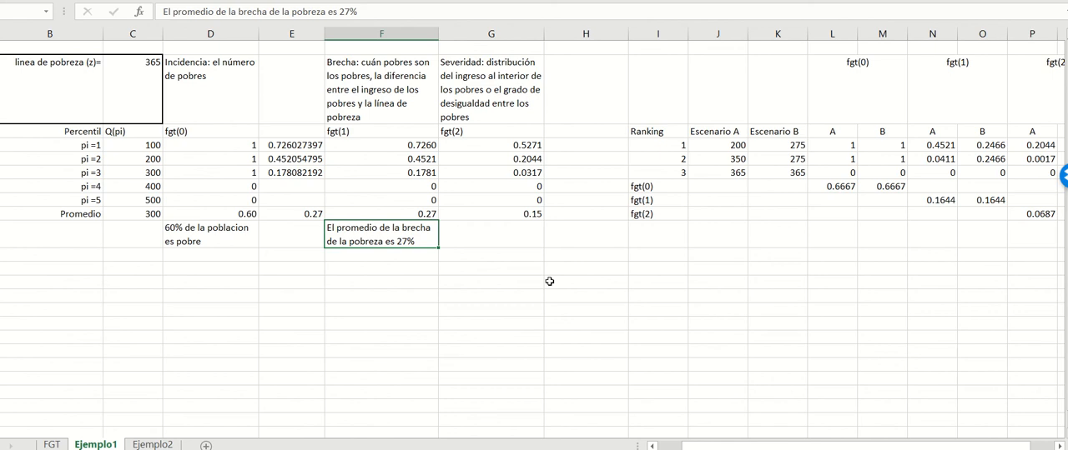
Step: Review the Brecha and Severidad descriptions and inspect the pi =1 severity formula under fgt(2)
click(377, 113)
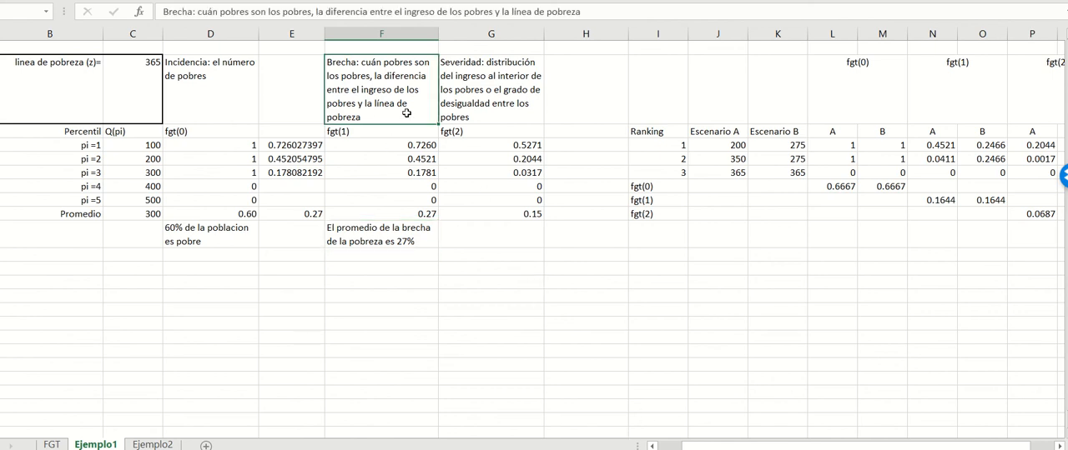
click(502, 97)
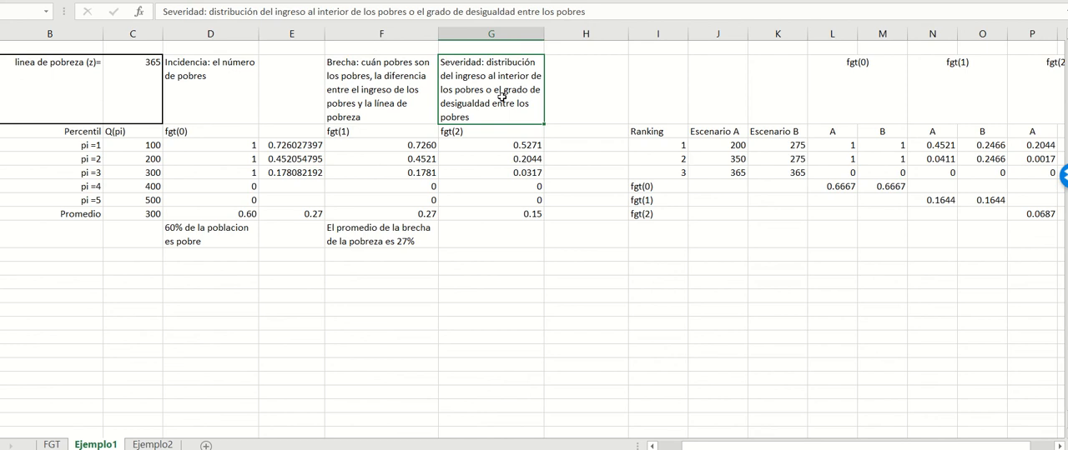
click(516, 143)
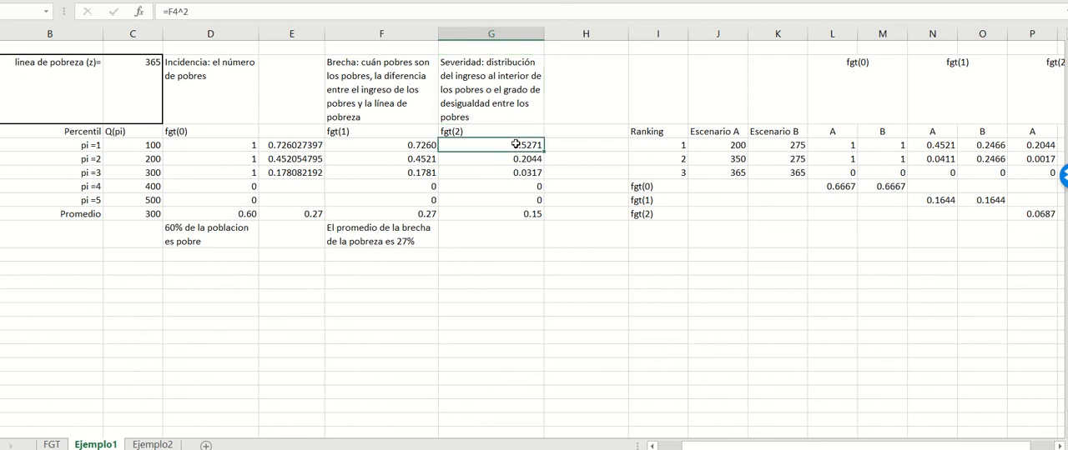
click(252, 11)
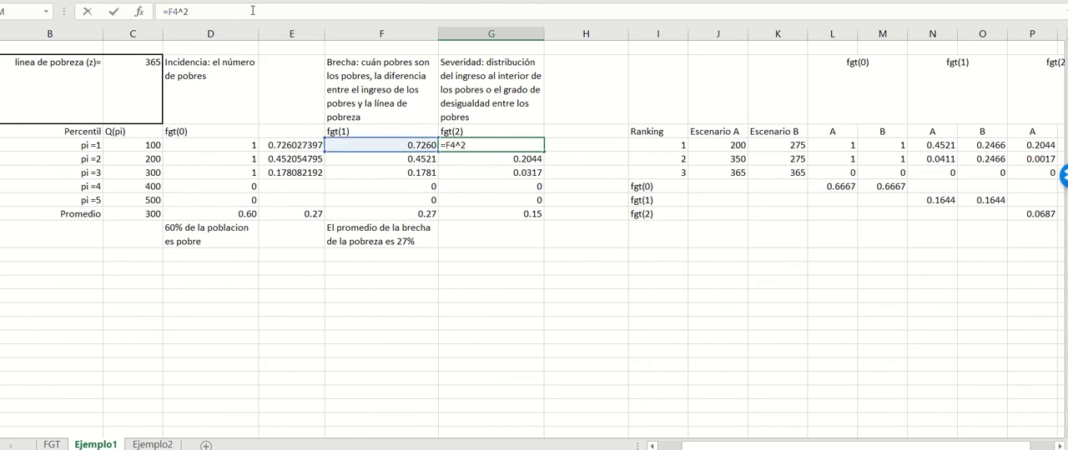
key(Return)
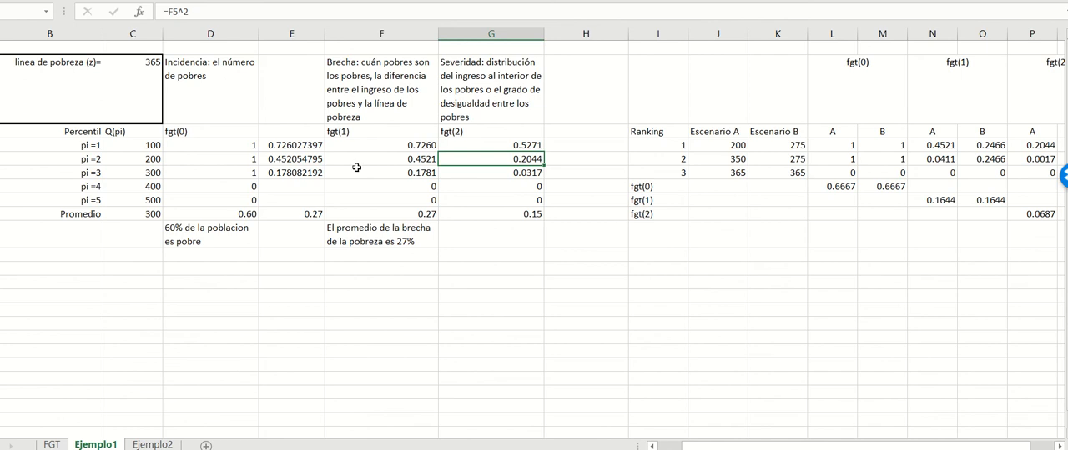
Step: Compare the pi =1 gap formula in the hand-built column with the one under fgt(1)
click(301, 144)
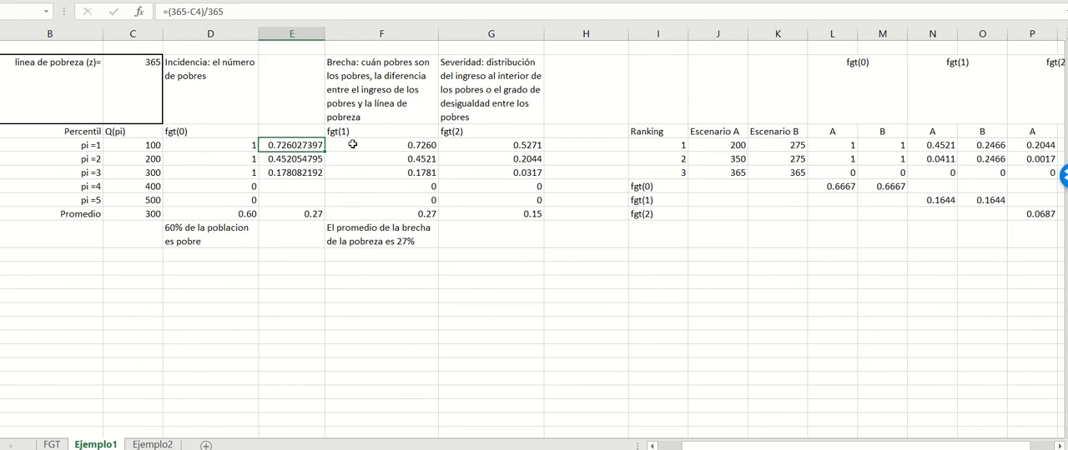
click(239, 12)
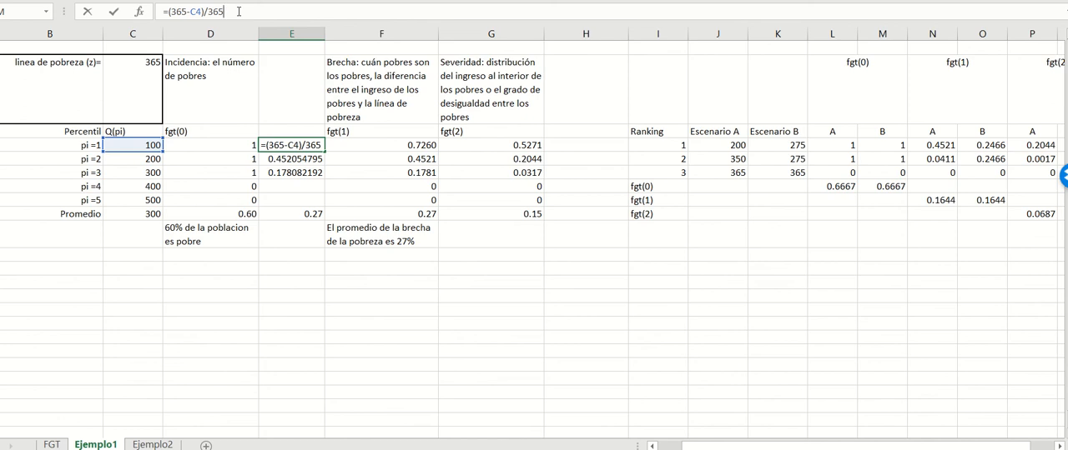
key(Return)
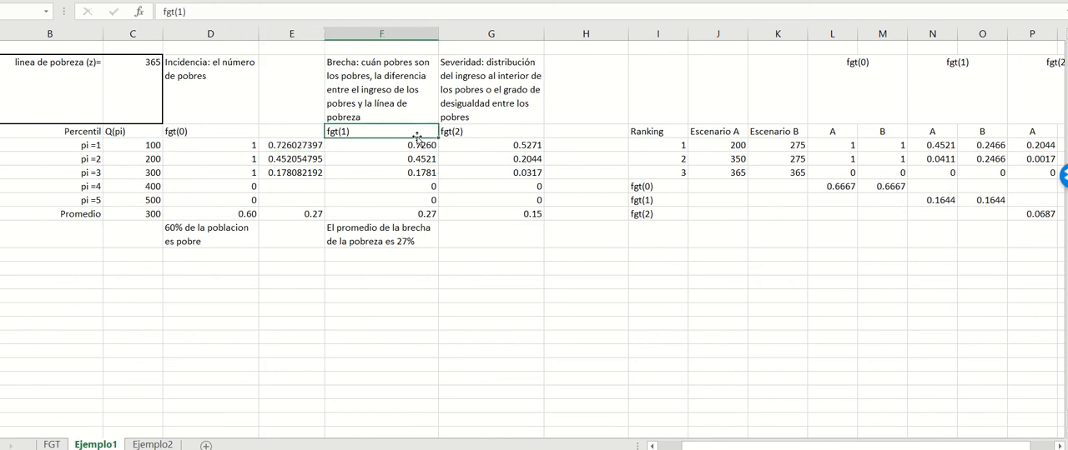
click(416, 135)
click(416, 146)
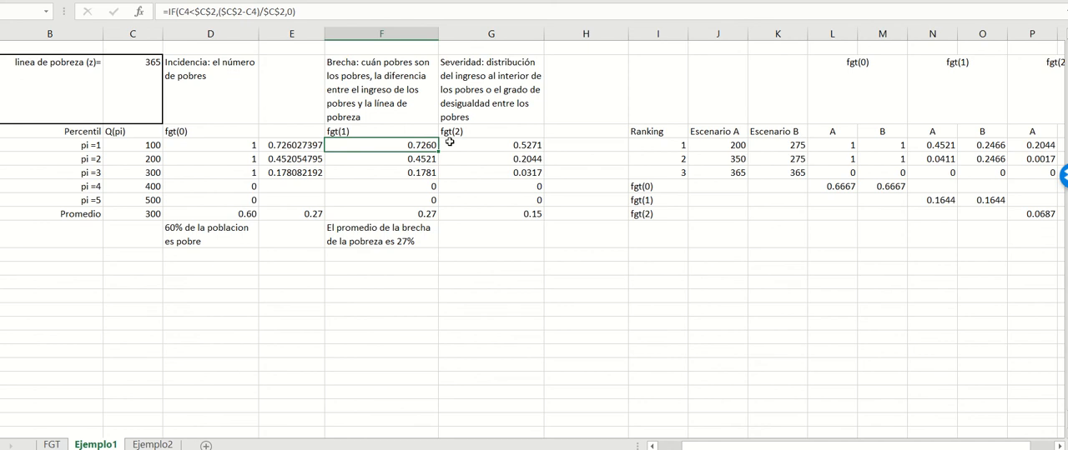
Step: Check the fgt(2) formulas for pi =1, pi =2 and pi =4, along with the fgt(1) formula for pi =4
click(453, 146)
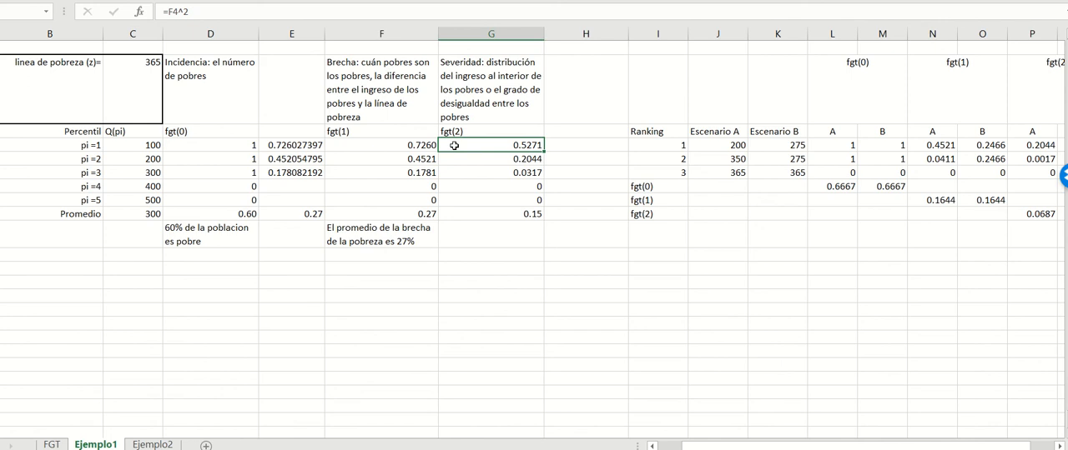
key(Down)
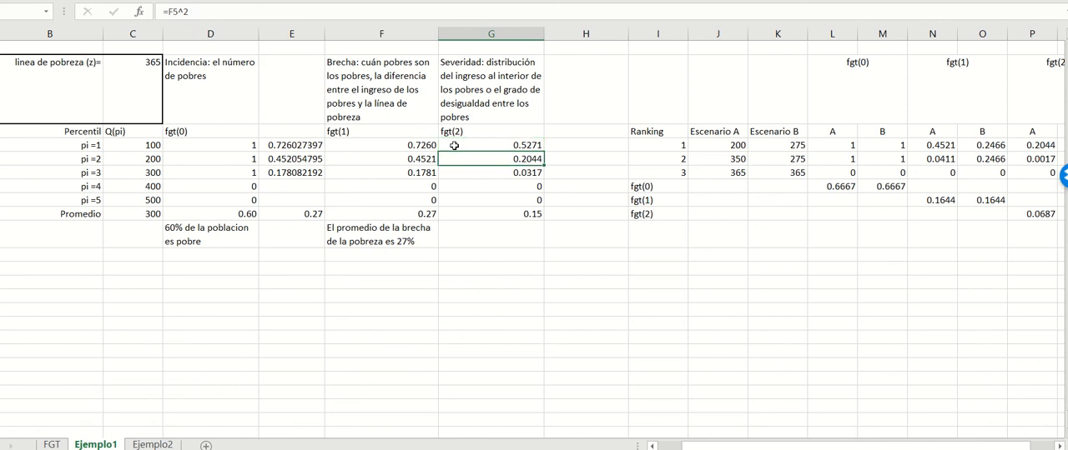
click(531, 186)
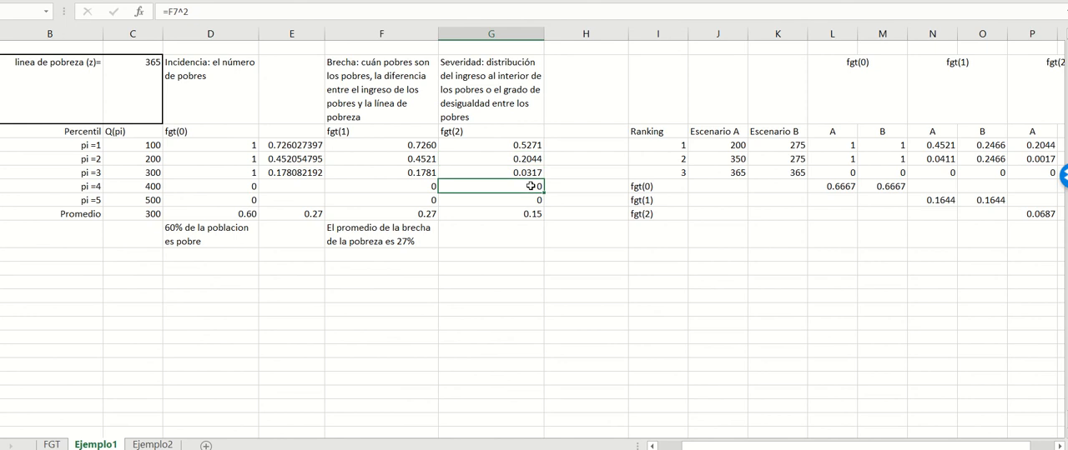
click(422, 186)
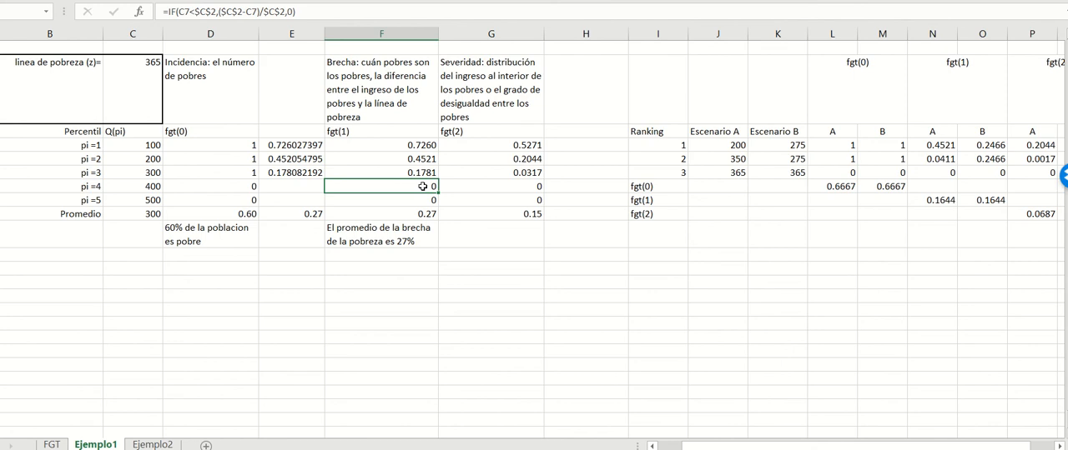
key(Right)
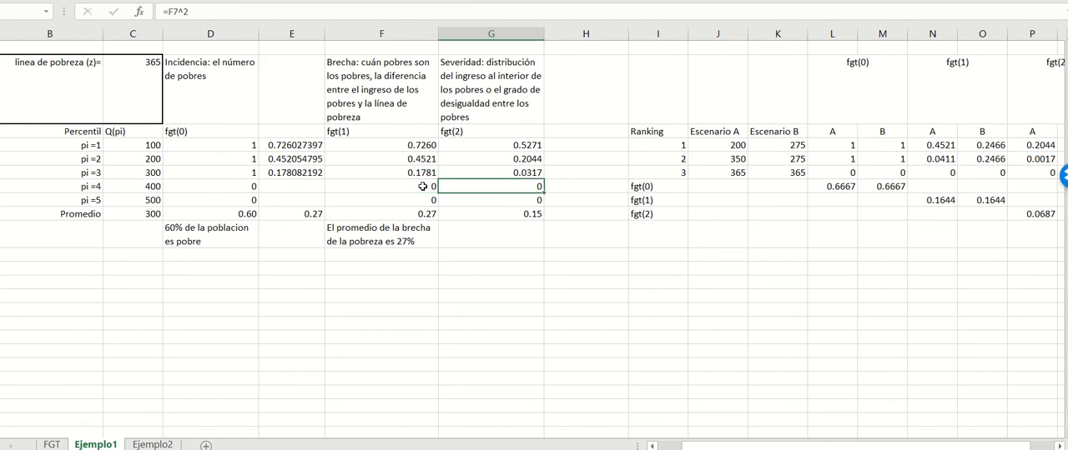
Step: Go through the remaining fgt(2) severity formulas down to the Promedio row and examine the range its average covers
key(Up)
key(Up)
key(Up)
key(Down)
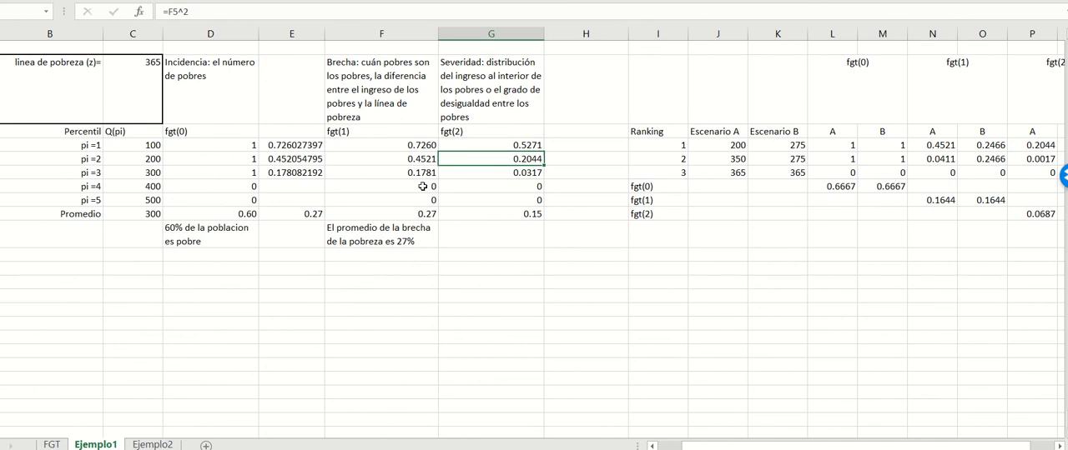
key(Down)
key(Down)
key(Down)
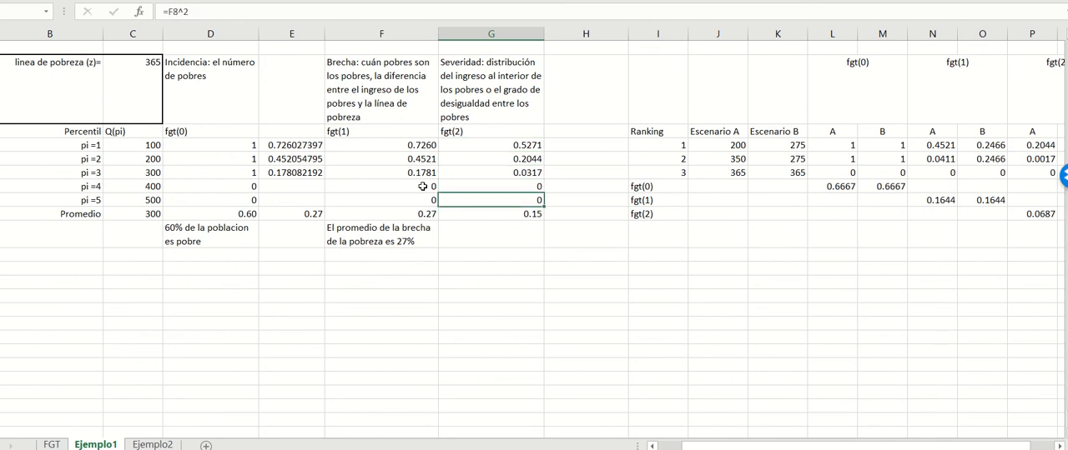
key(Down)
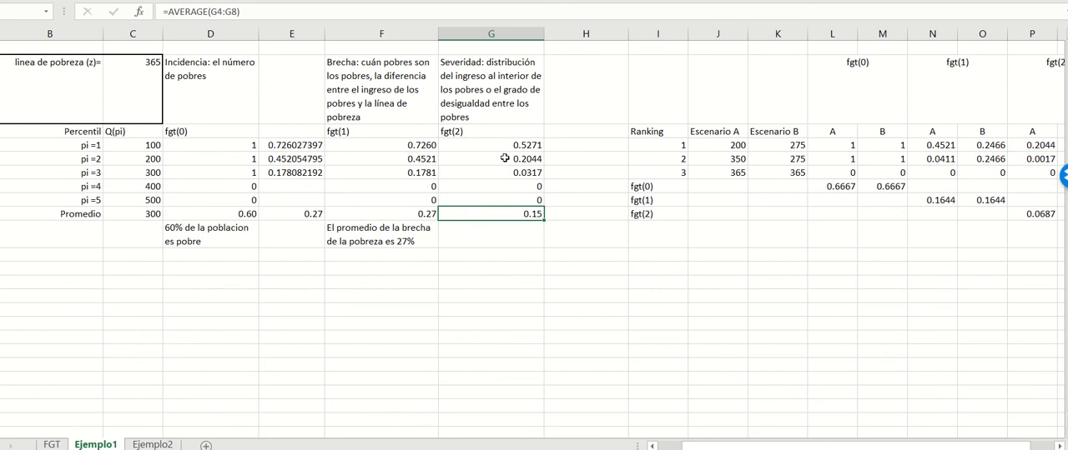
drag(511, 144, 529, 204)
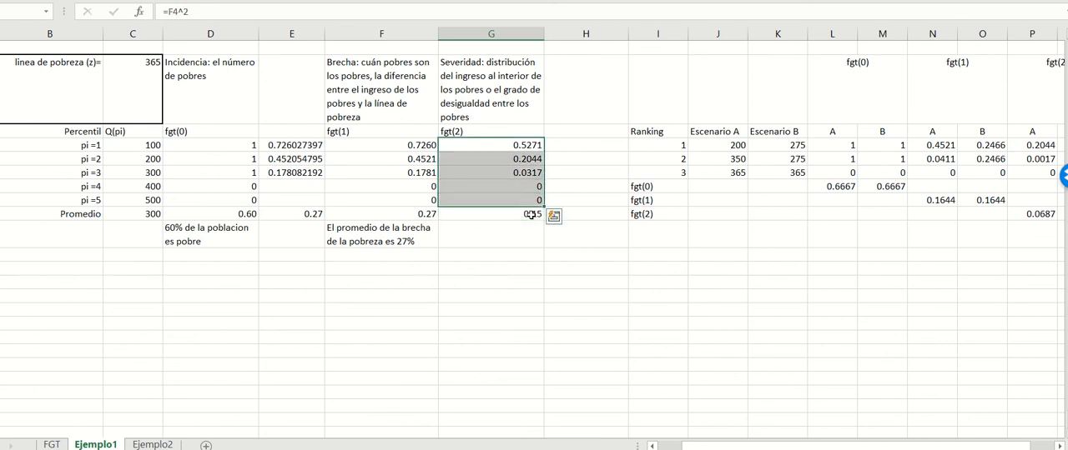
click(533, 213)
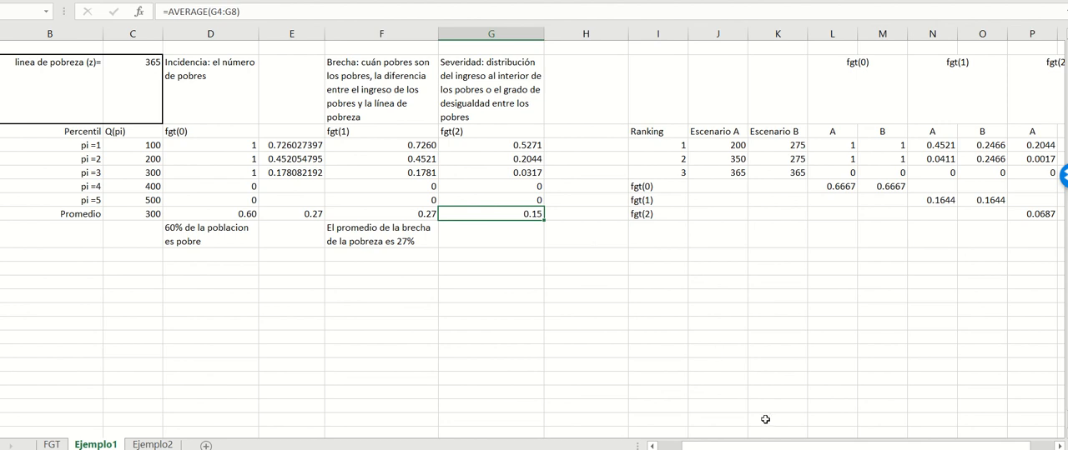
Step: Bring the Escenario A and Escenario B comparison table fully into view and examine its incomes and fgt(0) section
drag(761, 447, 782, 447)
click(573, 231)
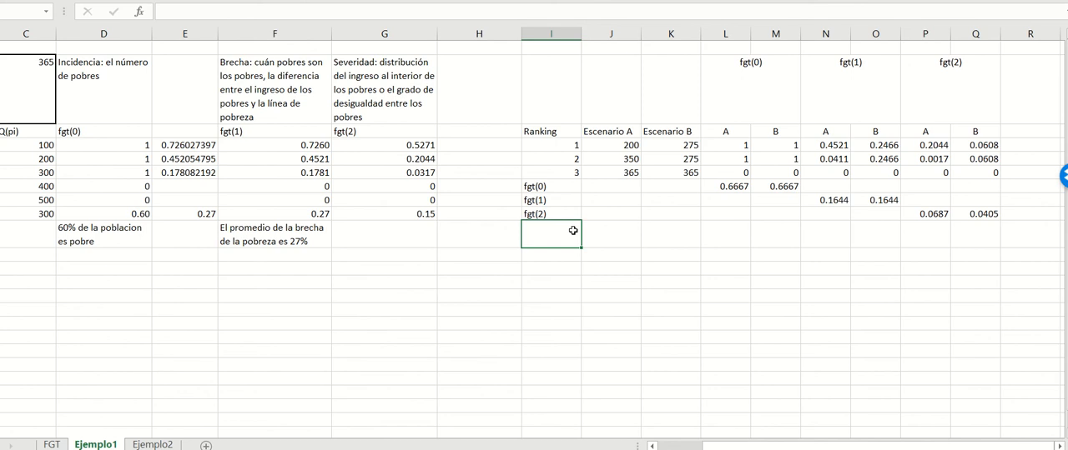
click(586, 100)
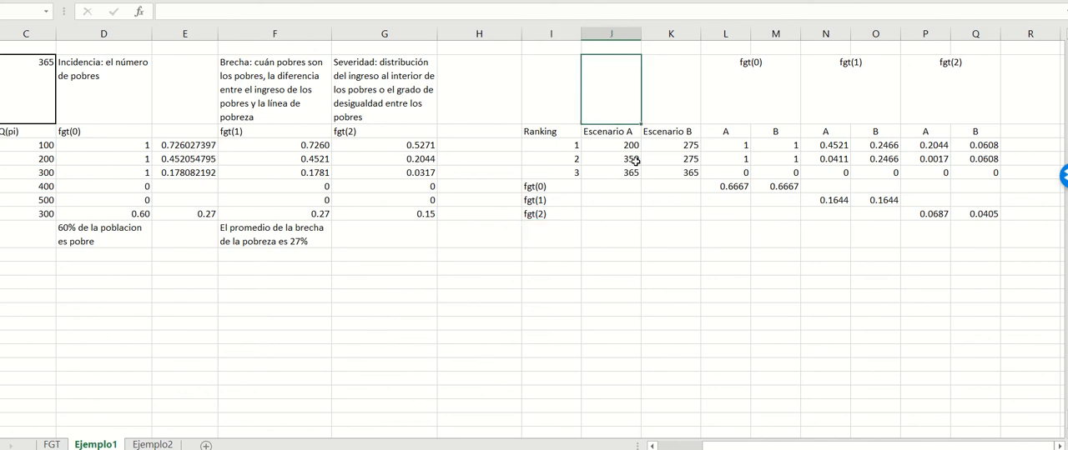
click(652, 145)
click(1060, 446)
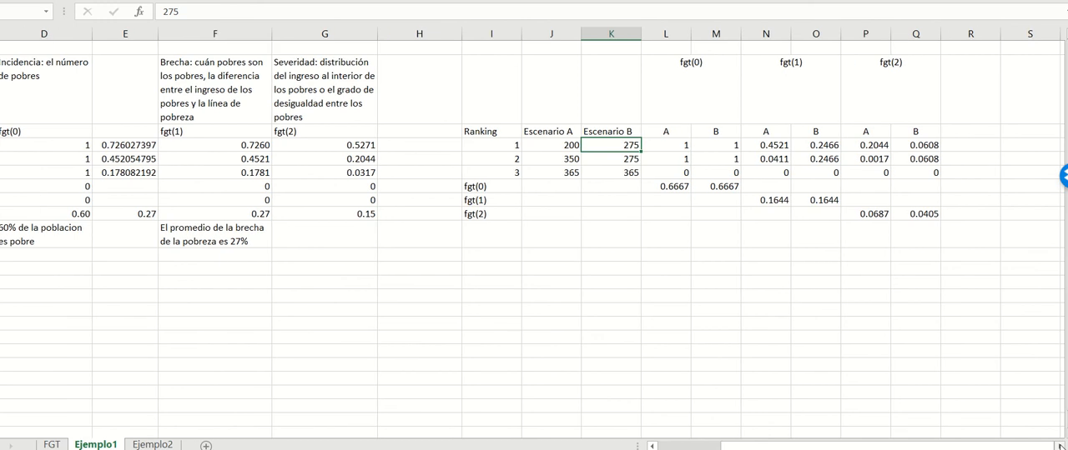
click(1059, 446)
click(1059, 446)
click(1059, 446)
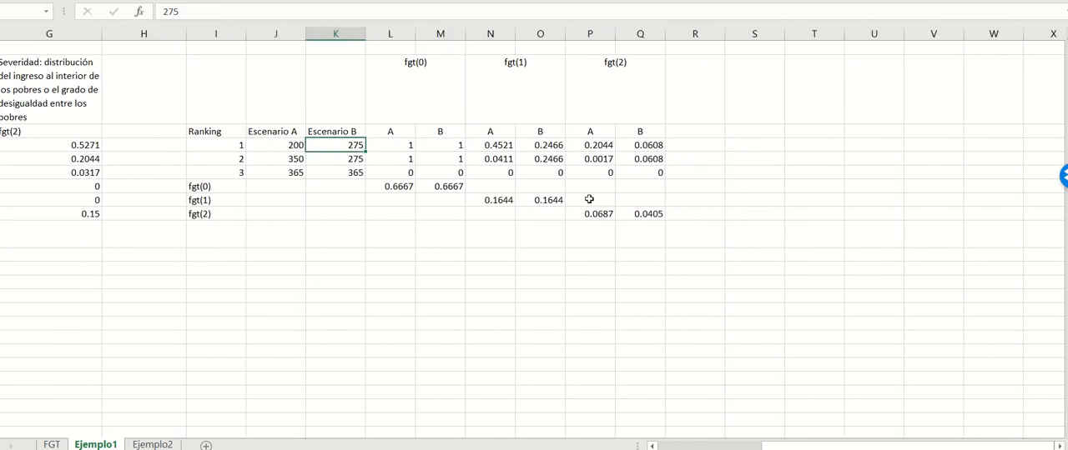
click(420, 111)
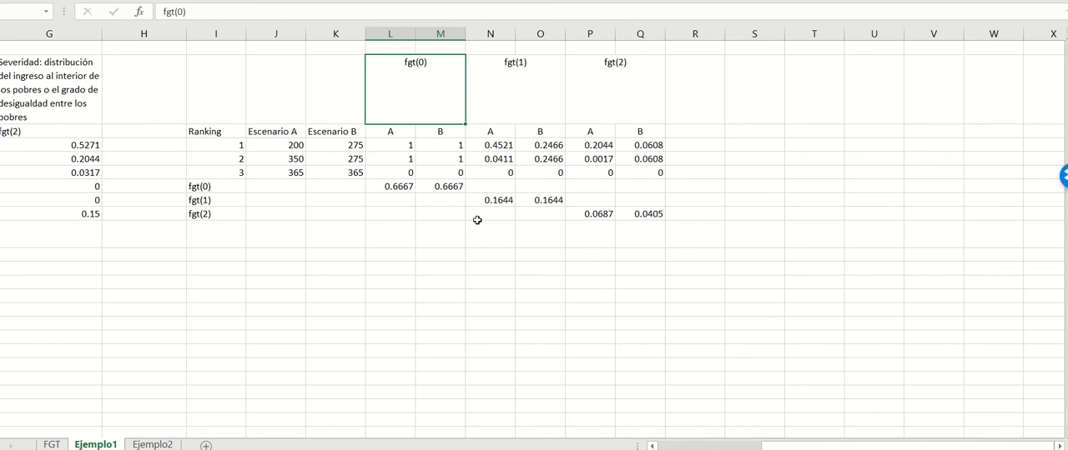
Step: Inspect the fgt(0) averages of scenarios A and B and the fgt(1) formulas for scenario A's first two rankings
click(388, 187)
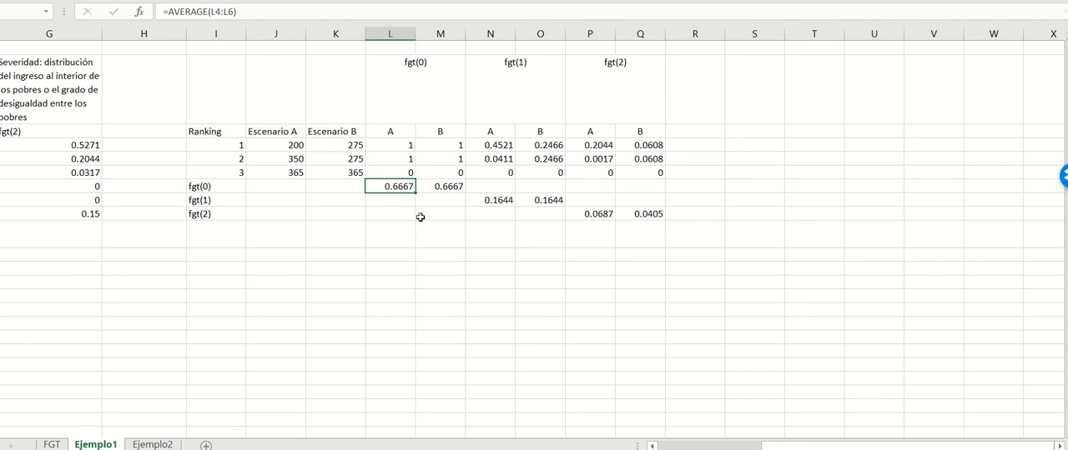
click(448, 186)
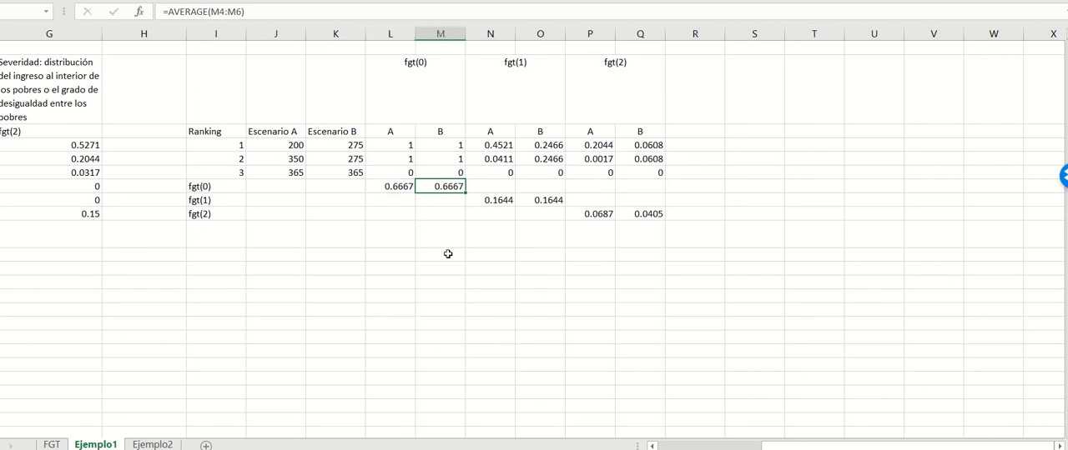
click(385, 73)
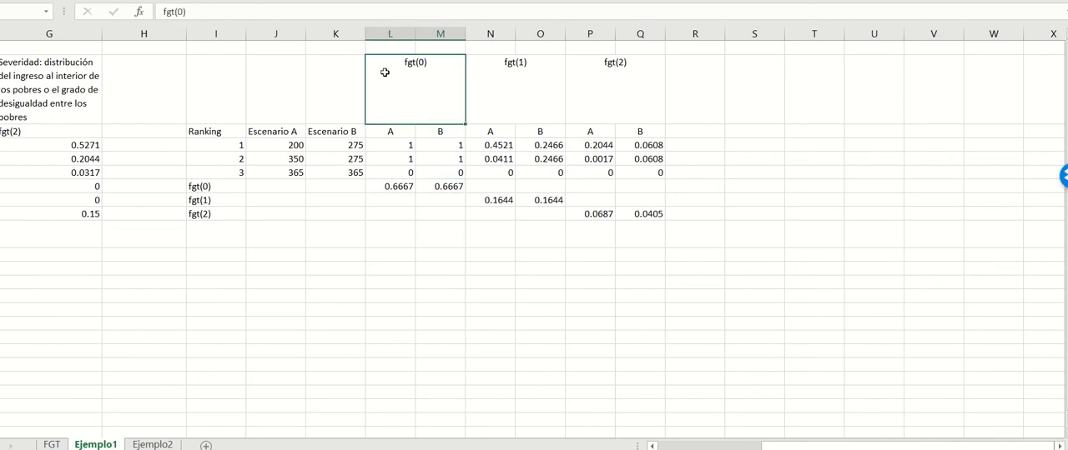
click(495, 155)
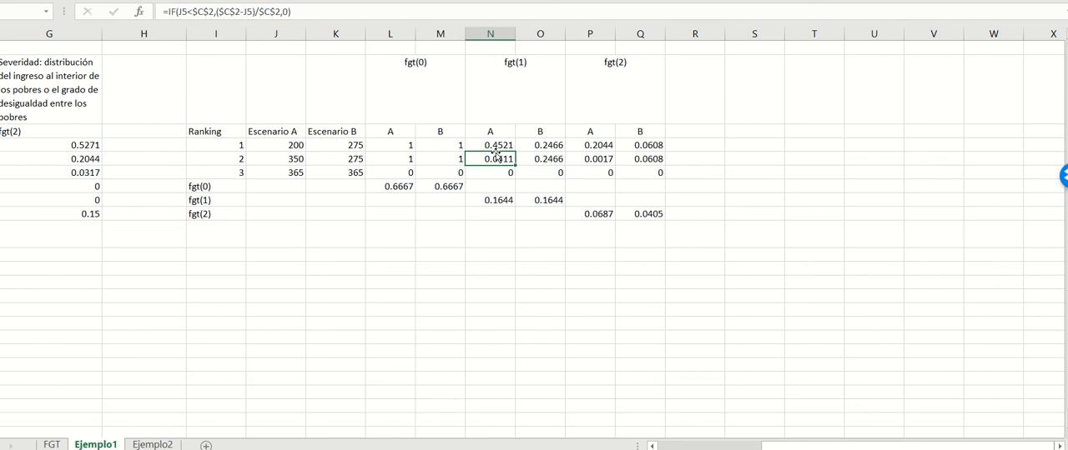
click(500, 145)
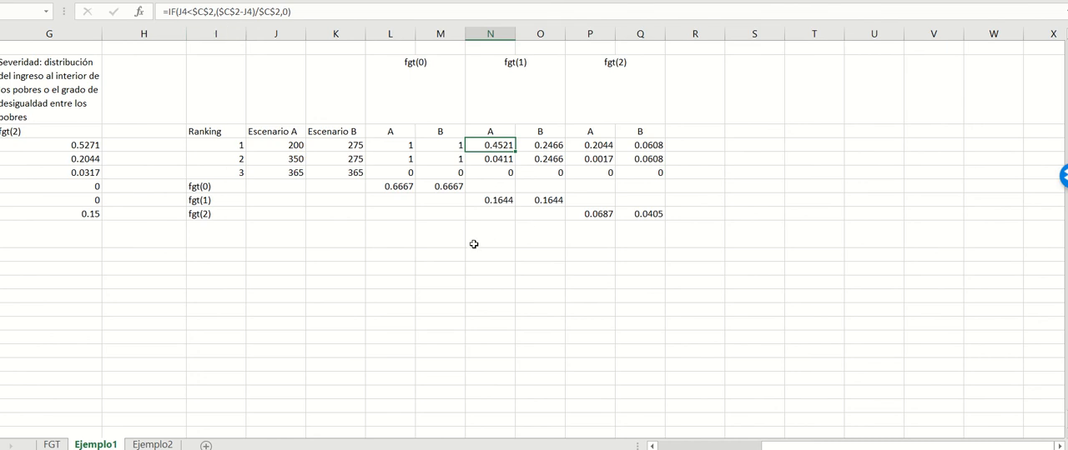
Step: Highlight scenario A's fgt(1) value for ranking 1 in yellow
click(440, 237)
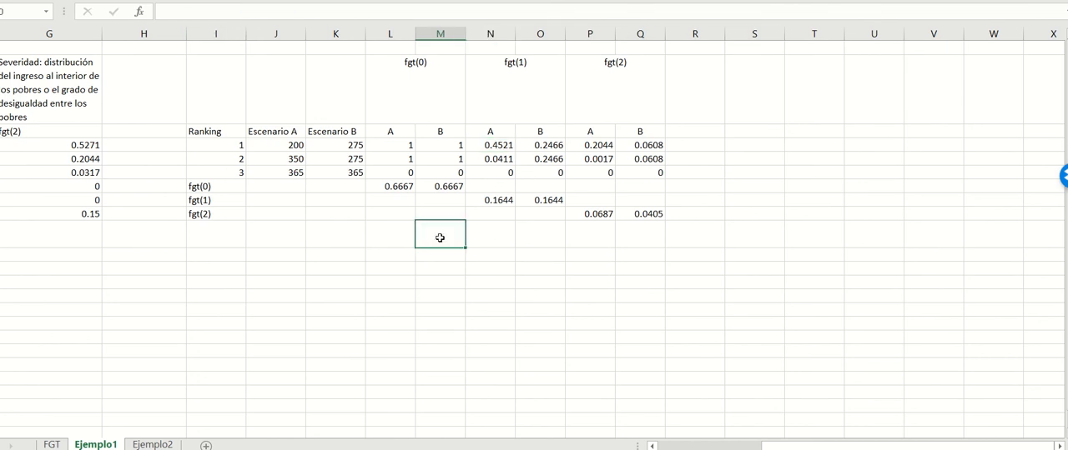
click(507, 145)
click(167, 0)
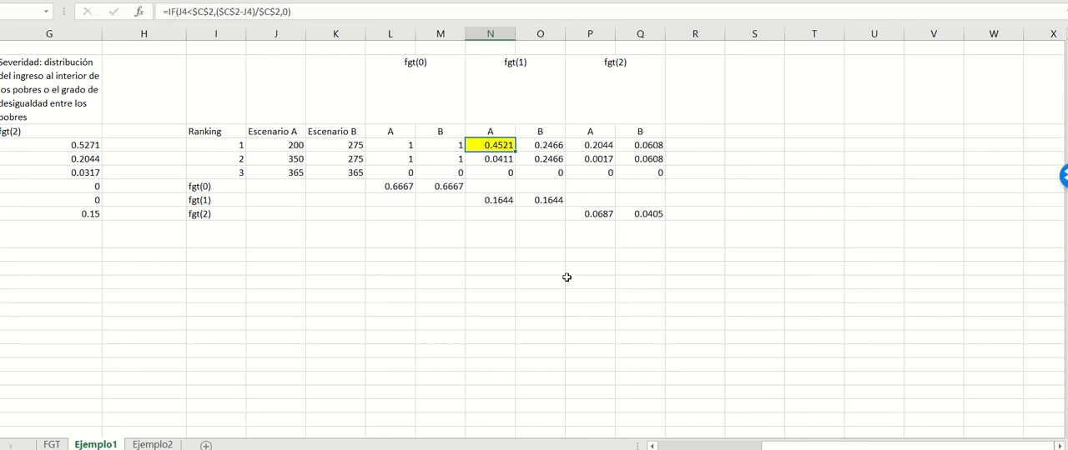
Step: Calculate scenario A's ranking 1 shortfall in the blank cell M10 with the formula =365-J4
click(446, 239)
text(=)
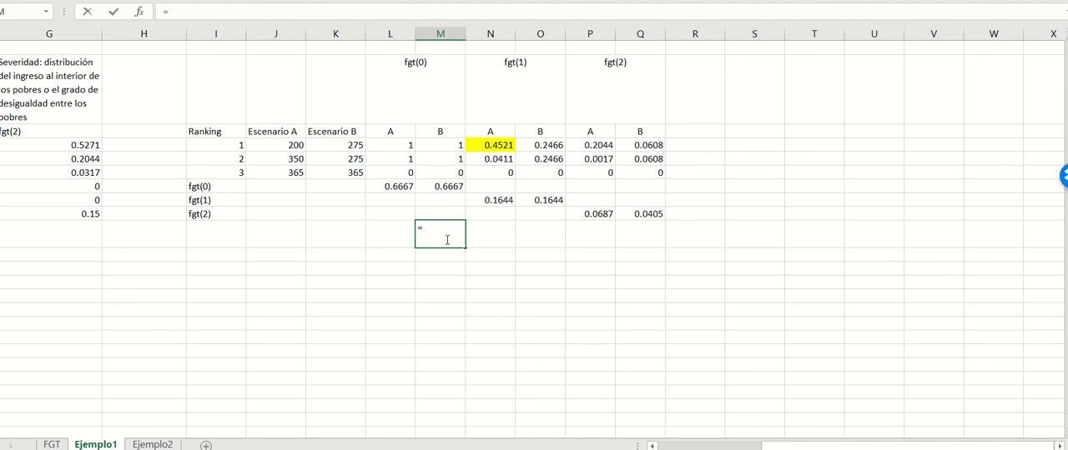
mouse_move(801, 445)
mouse_down()
mouse_move(722, 441)
mouse_move(799, 442)
mouse_up()
text(365-)
click(289, 142)
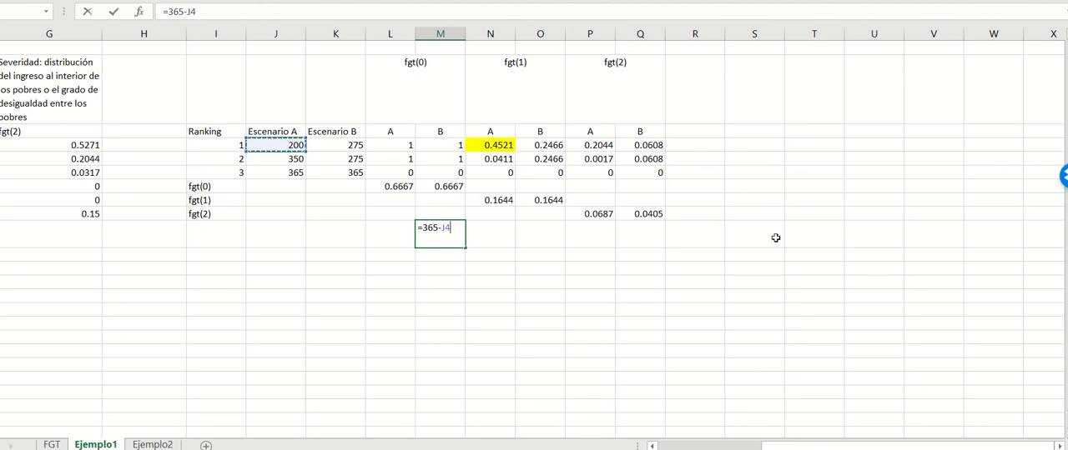
key(Return)
key(Up)
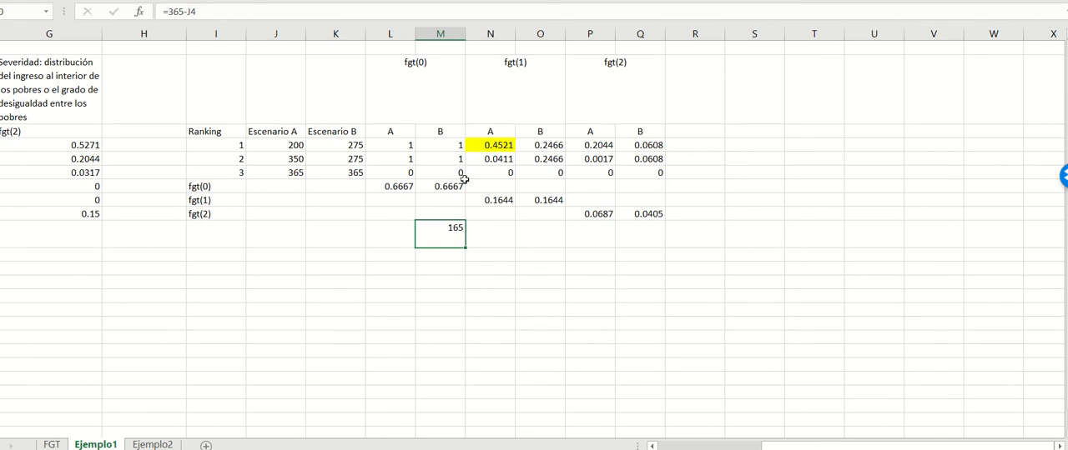
Step: Move the check calculation to N10 and extend it to the relative gap formula =(365-J4)/365
drag(432, 247, 486, 242)
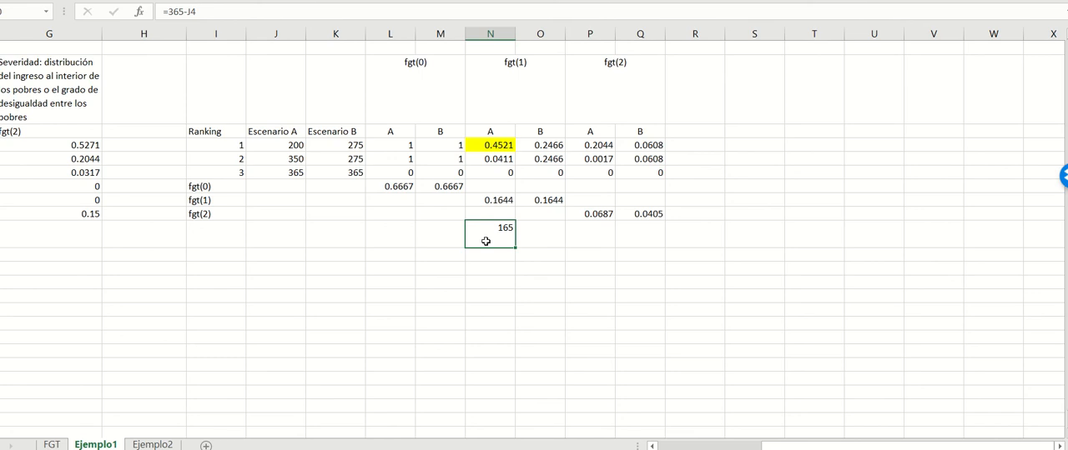
click(168, 12)
text(()
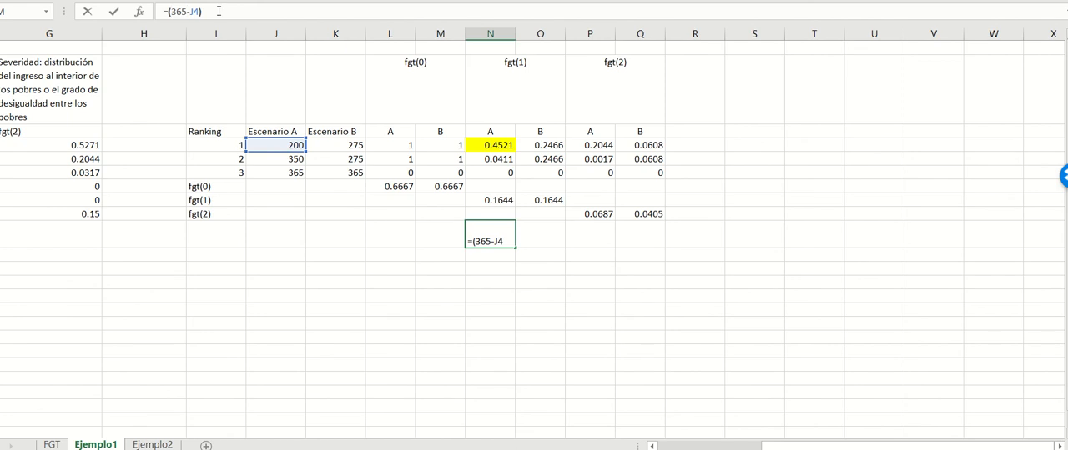
text(/365)
key(Return)
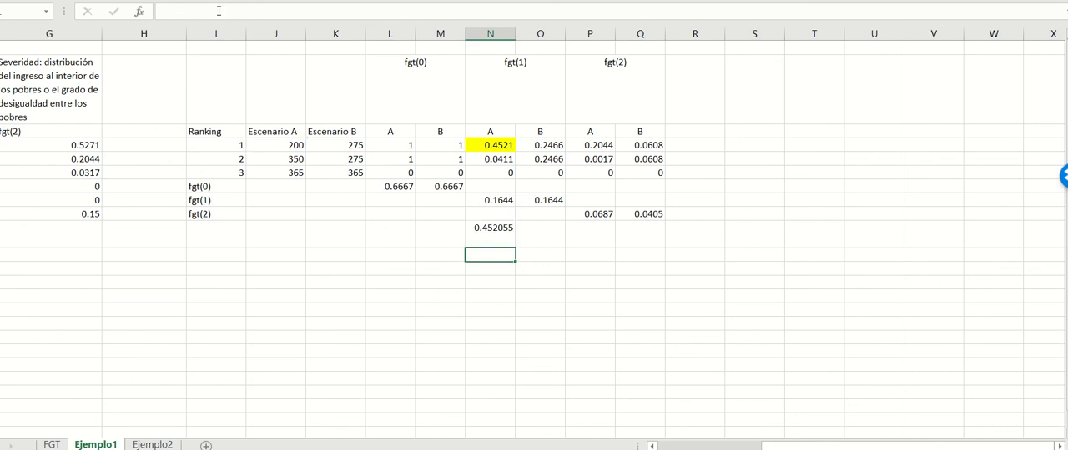
key(Up)
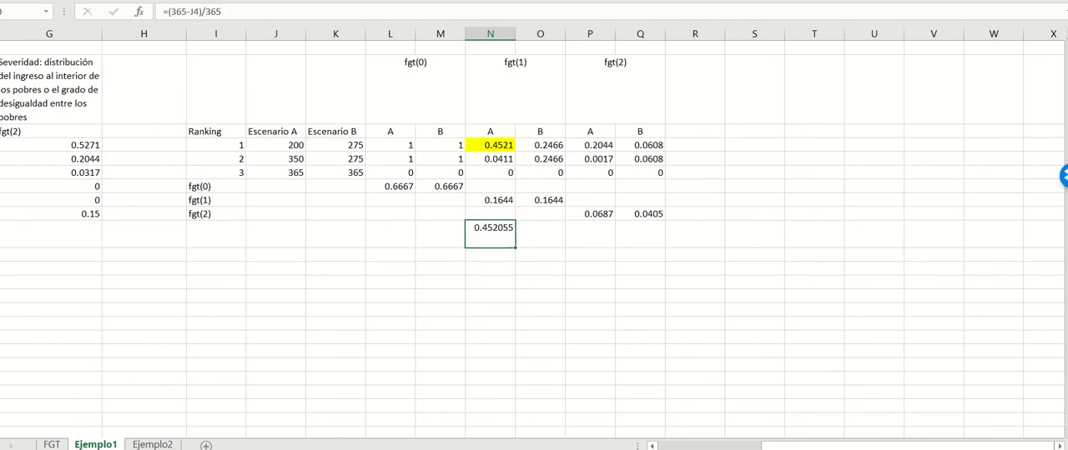
Step: Clear the relative gap check calculation from N10
key(alt+h)
key(9)
key(alt+h)
key(9)
key(Delete)
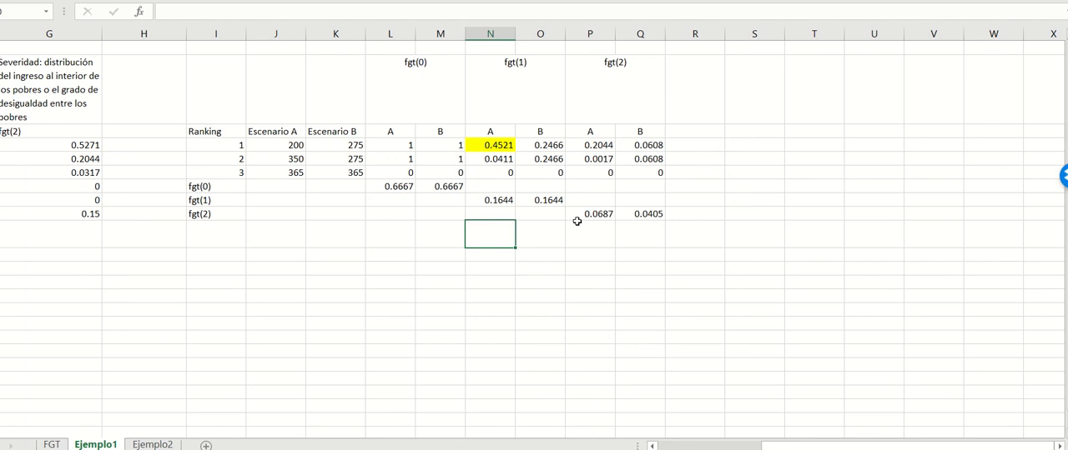
Step: Remove the yellow fill from scenario A's fgt(1) value for ranking 1
click(504, 173)
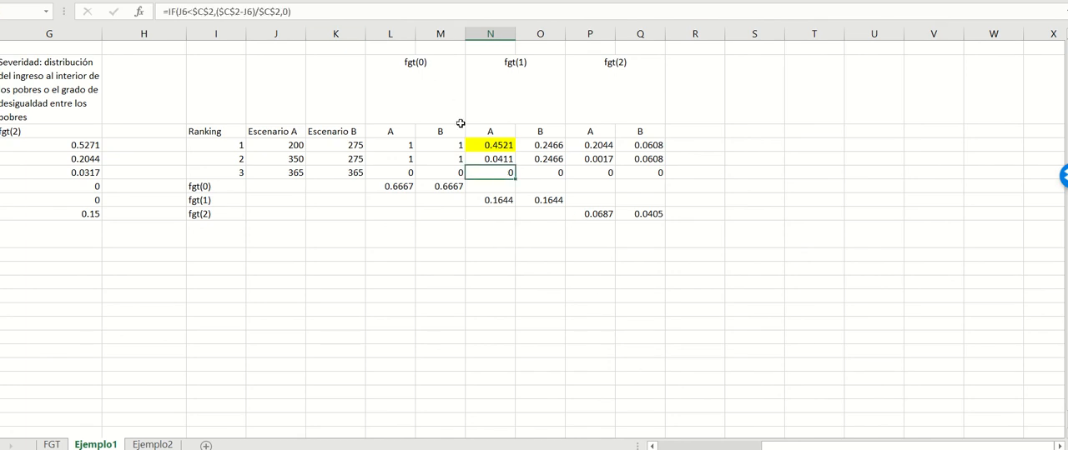
click(488, 144)
click(220, 1)
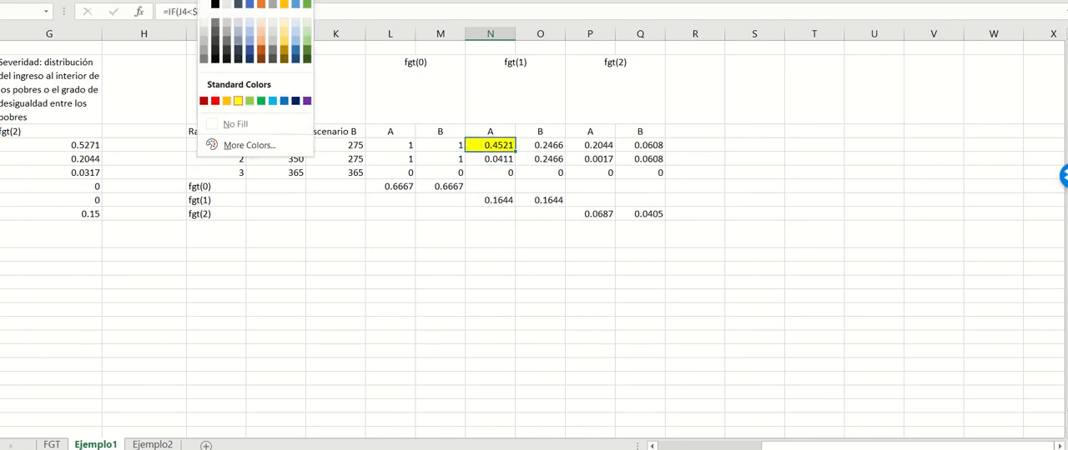
click(250, 123)
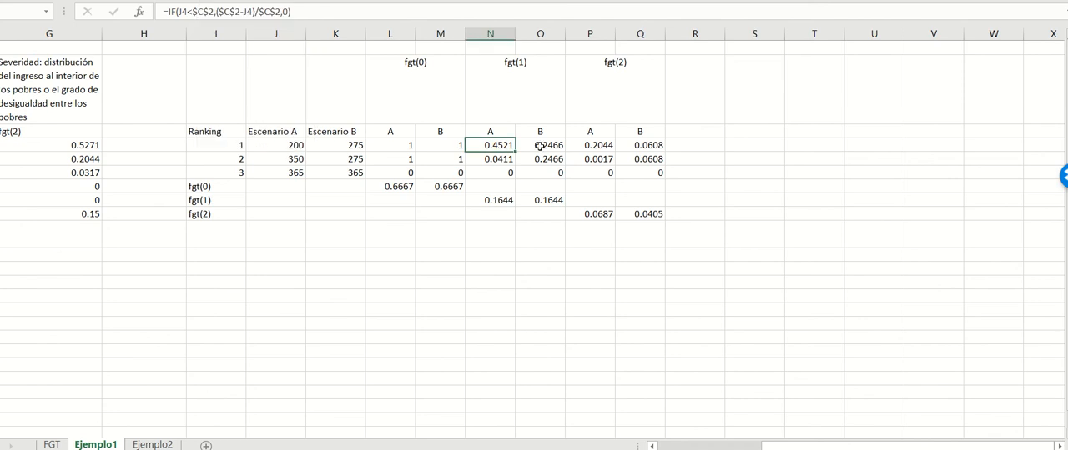
Step: Inspect scenario B's fgt(1) formulas for the three rankings and compare the fgt(1) averages of scenarios A and B
click(540, 146)
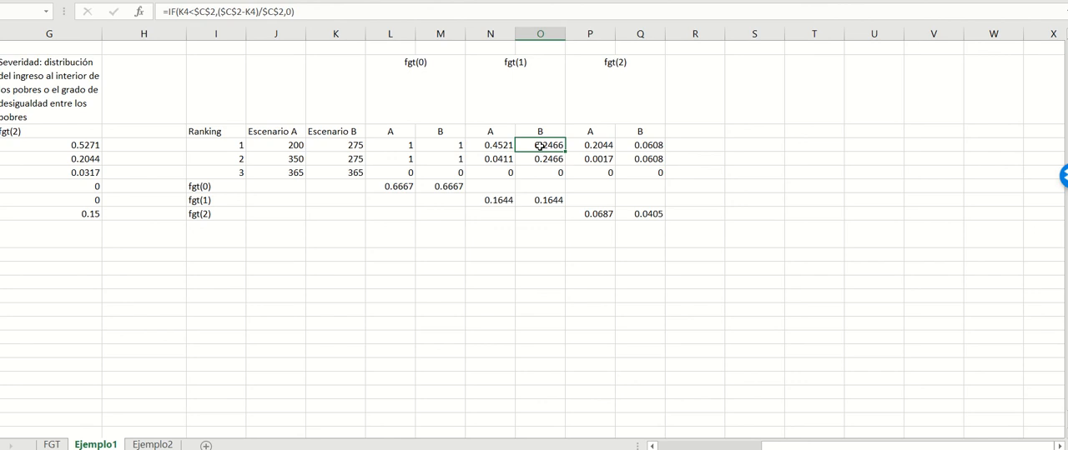
click(545, 164)
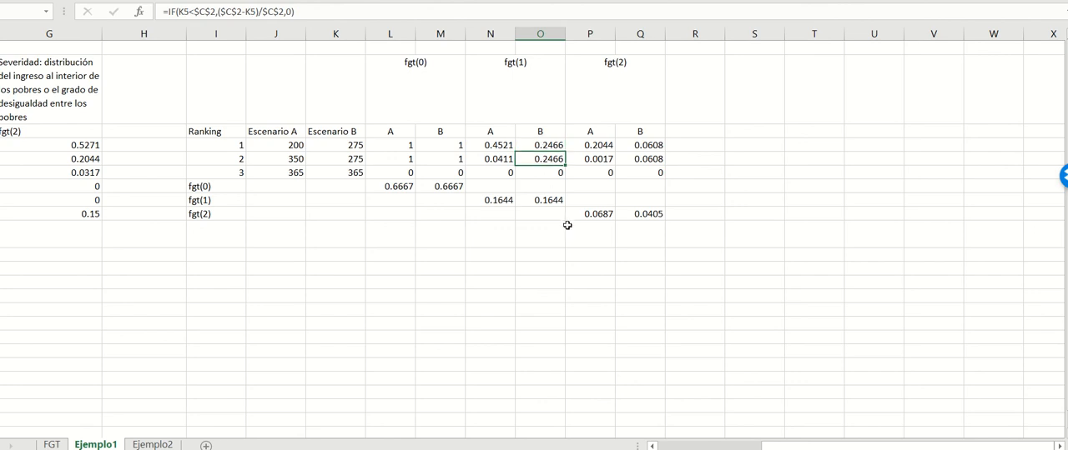
click(559, 170)
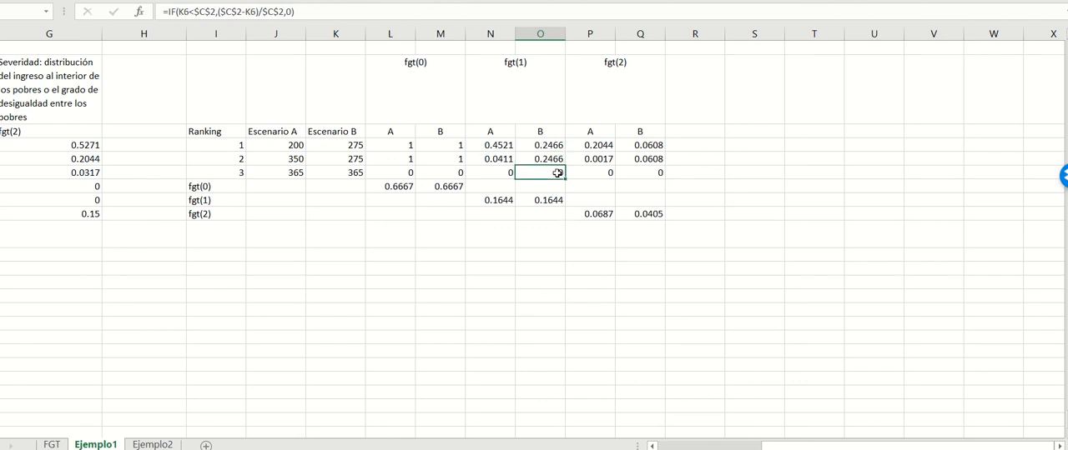
click(504, 203)
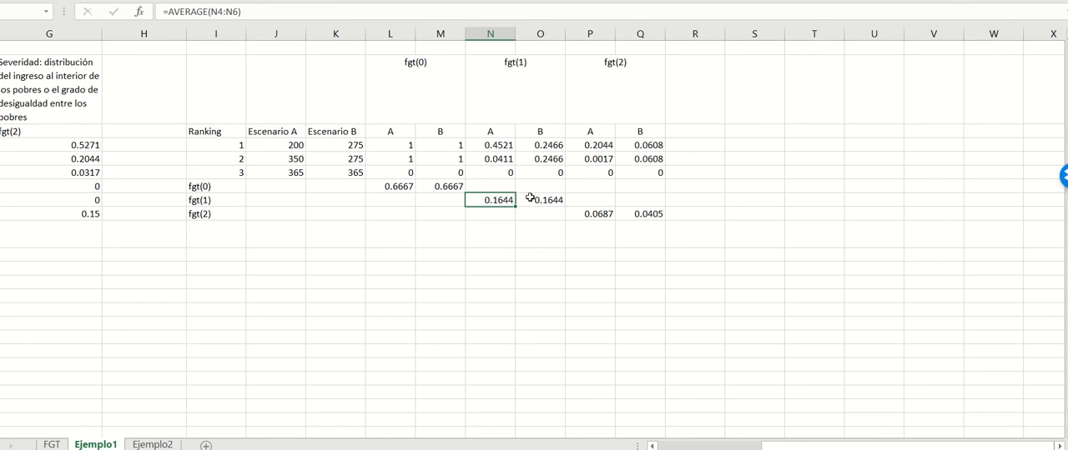
click(536, 200)
click(491, 201)
click(526, 201)
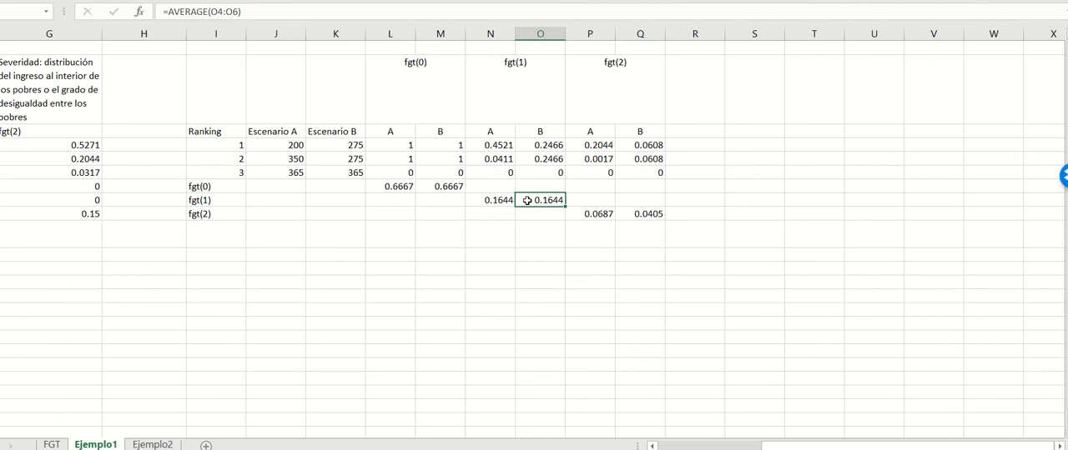
click(509, 233)
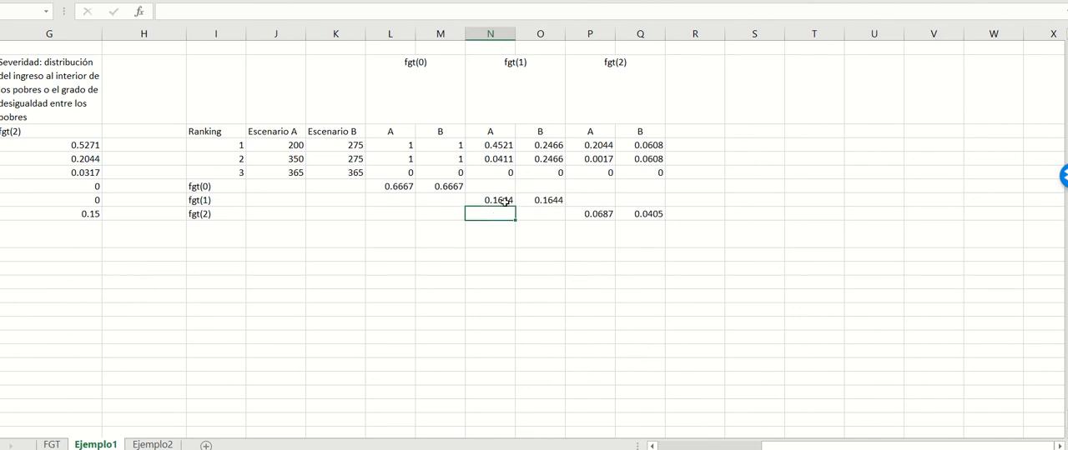
click(505, 200)
click(535, 200)
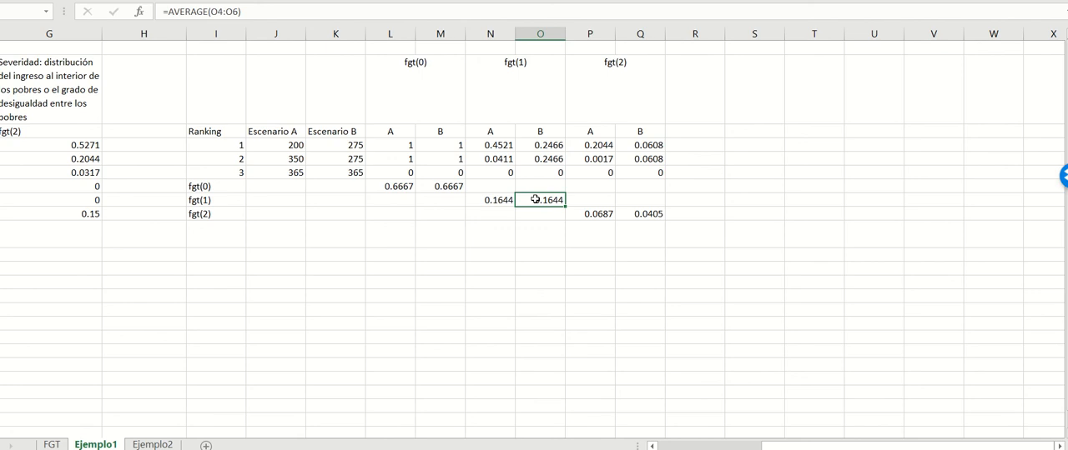
Step: Inspect scenario A's fgt(2) formula for ranking 1 and highlight that cell in orange
key(Up)
key(Up)
key(Up)
key(Up)
key(Right)
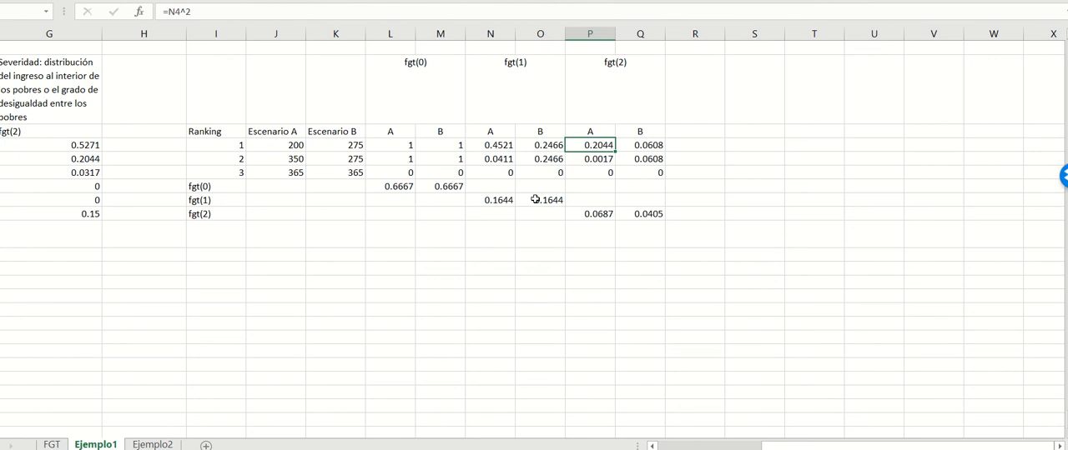
click(591, 253)
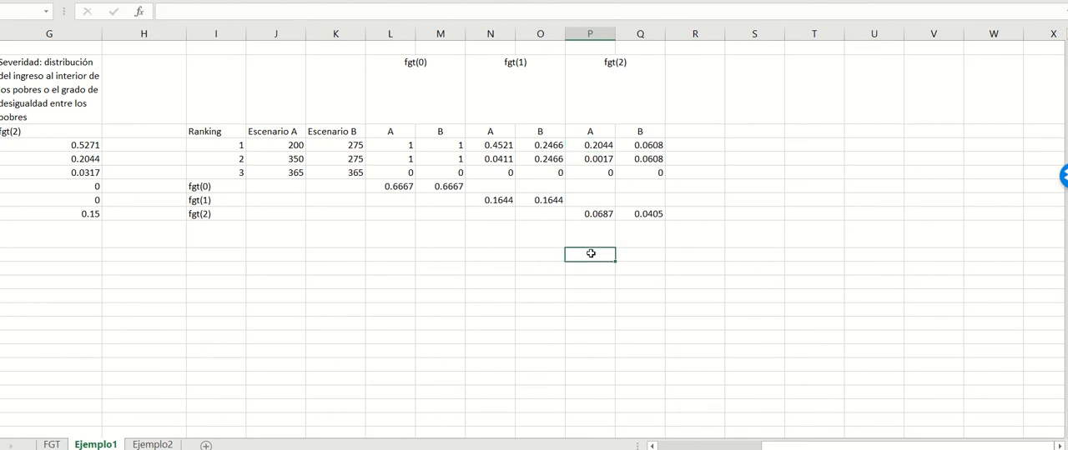
click(600, 147)
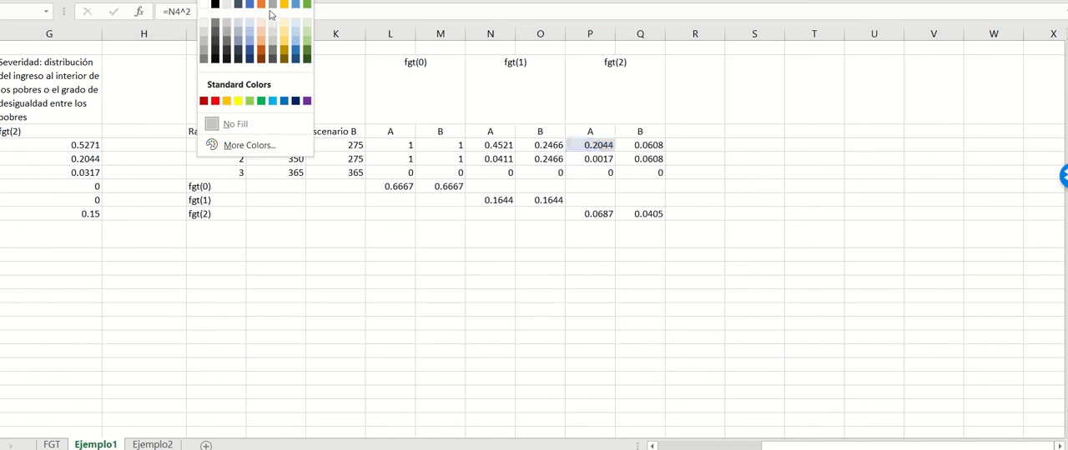
click(237, 84)
Step: Square scenario A's ranking 1 gap in the blank cell P11 with the formula =N4^2
click(604, 254)
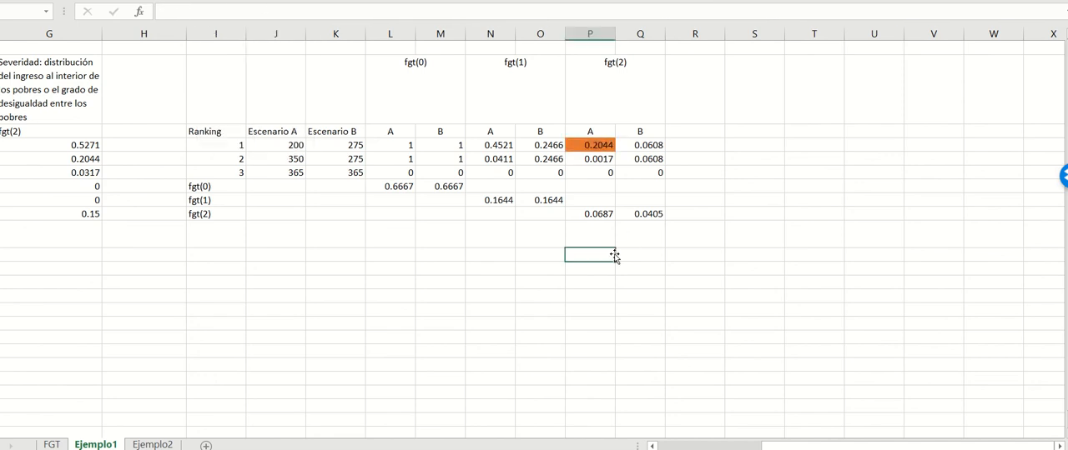
text(=)
click(495, 143)
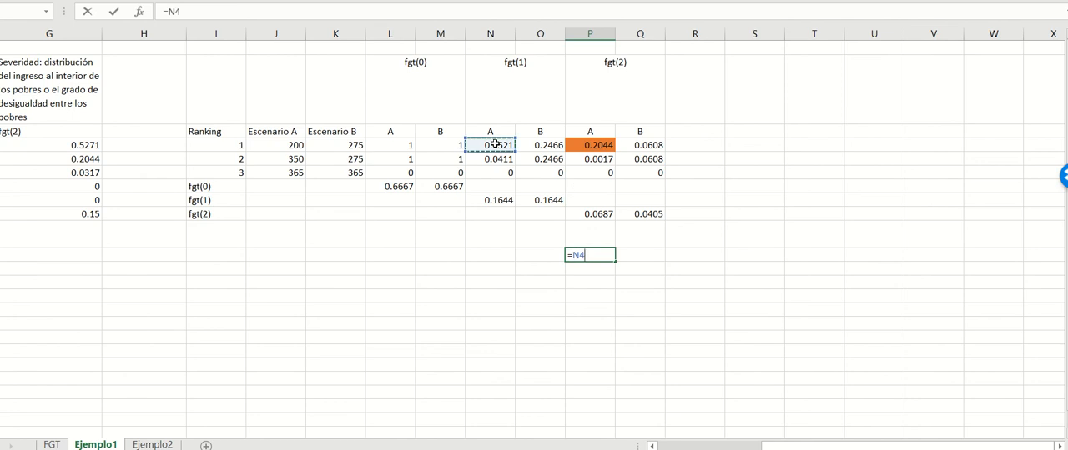
text(^2)
key(Return)
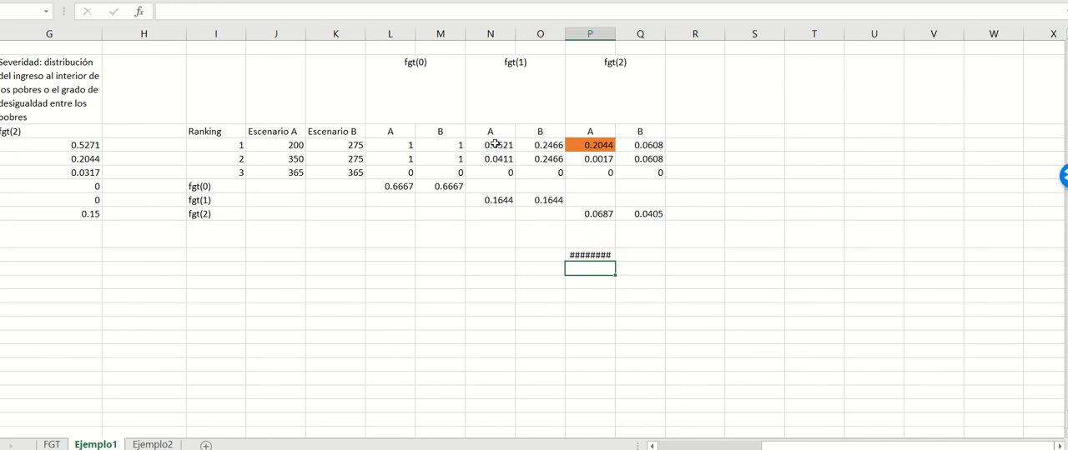
Step: Widen column P to fit the squared gap, copy the format of scenario A's fgt(2) average onto P11, and narrow the column
double_click(615, 34)
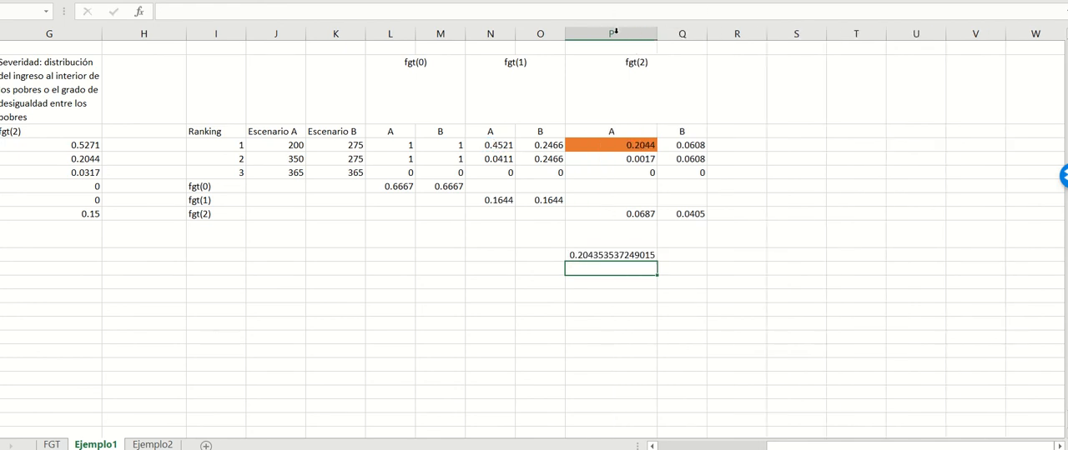
click(635, 256)
click(629, 214)
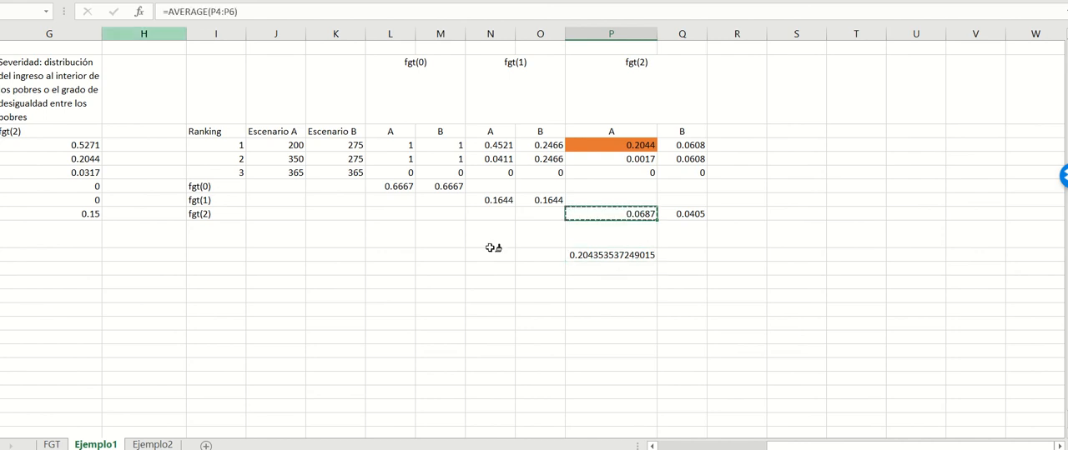
click(620, 254)
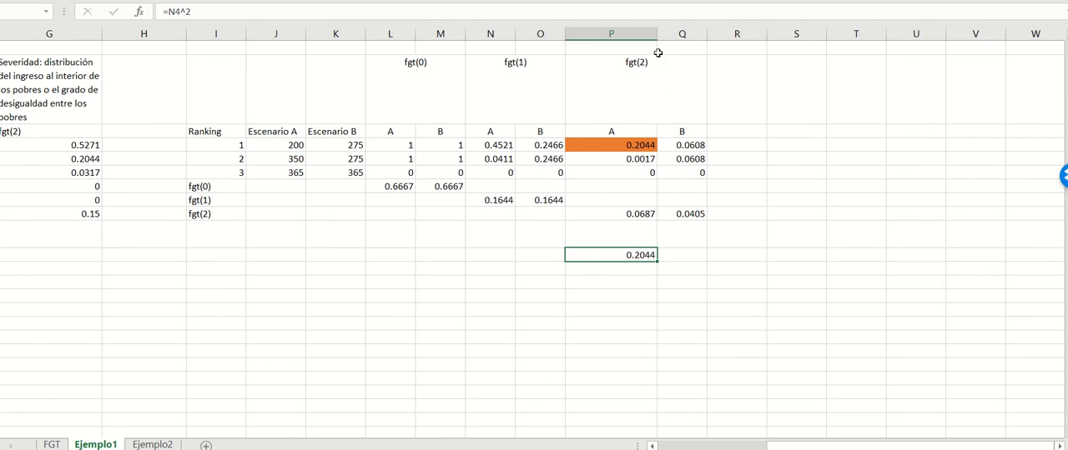
drag(656, 33, 640, 43)
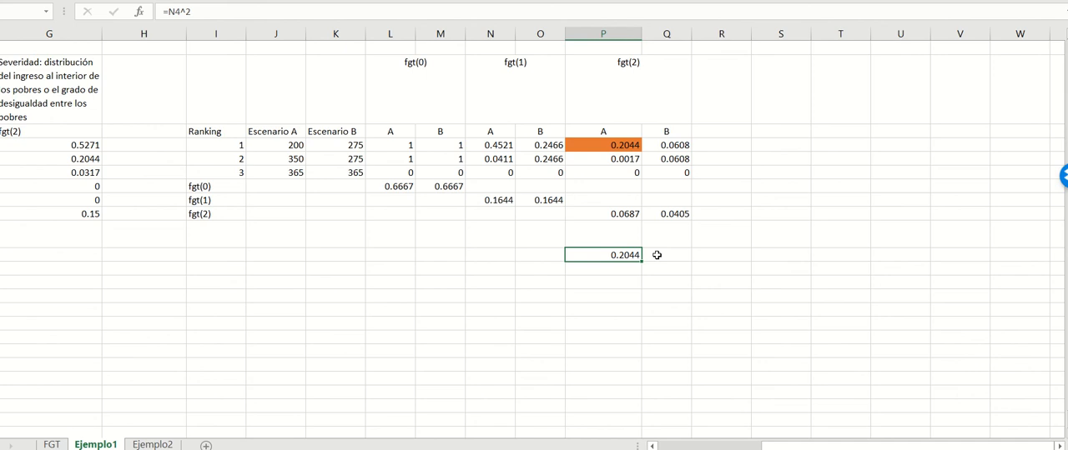
Step: Delete the check calculation in P11 and remove the orange fill from scenario A's ranking 1 fgt(2) value
key(Delete)
click(611, 146)
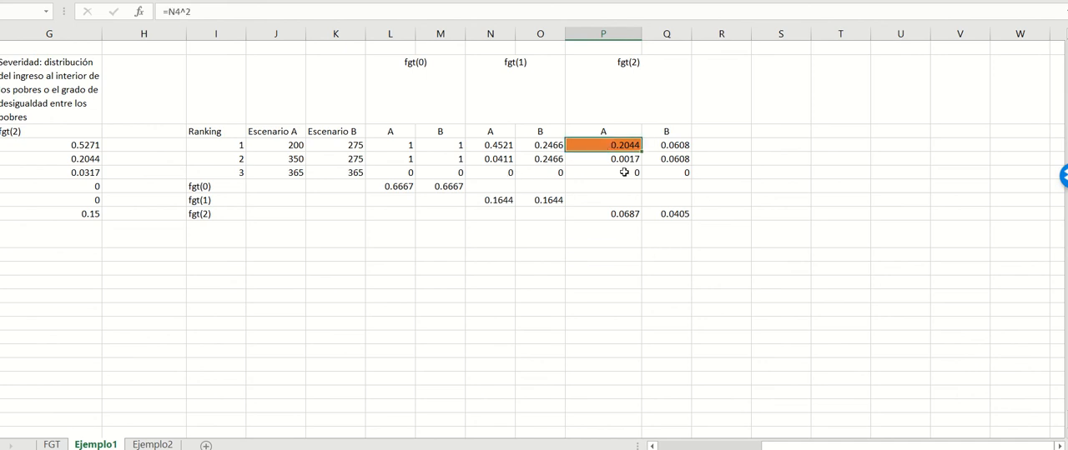
click(624, 172)
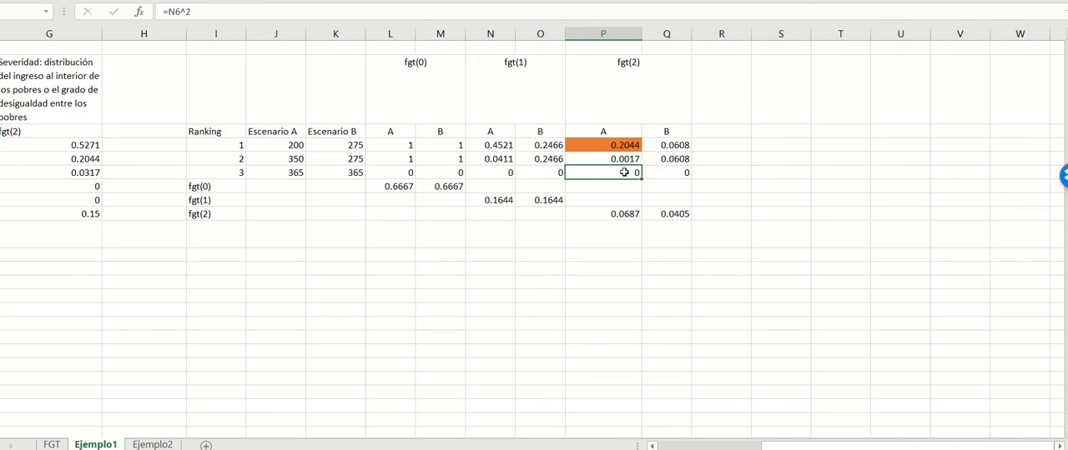
click(597, 144)
click(216, 0)
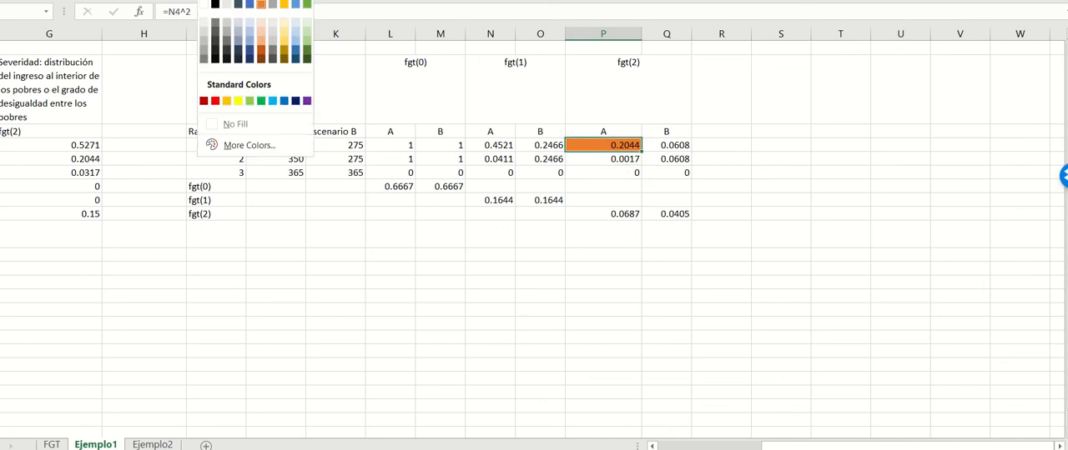
click(260, 120)
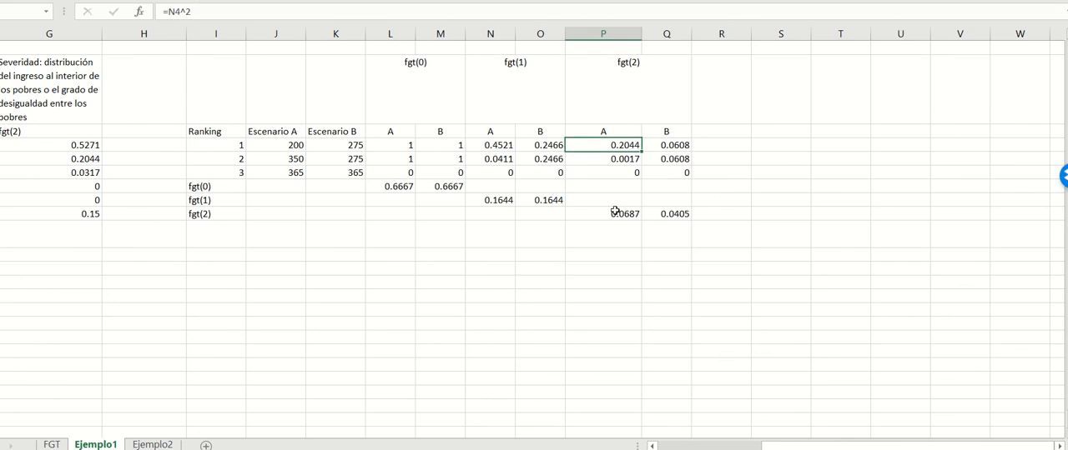
Step: Examine the range covered by scenario A's fgt(2) average and make column P slightly narrower
click(615, 212)
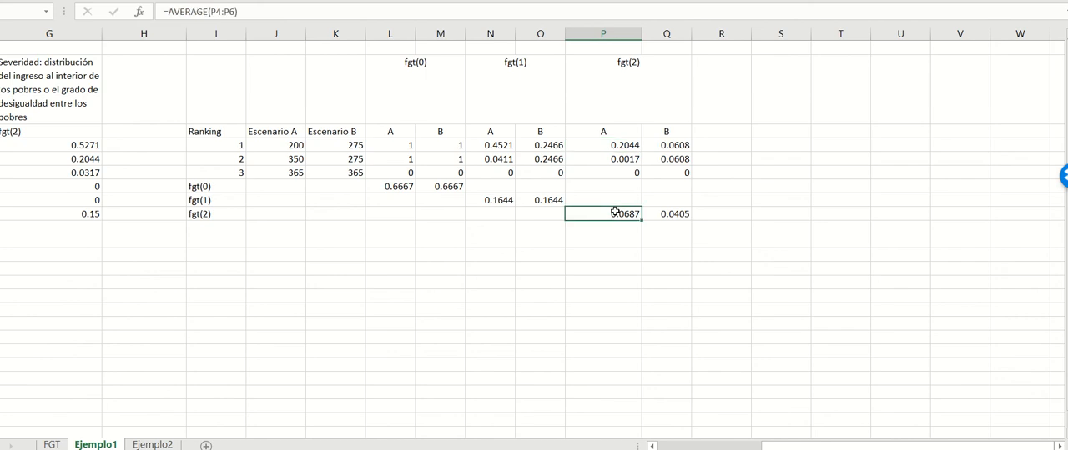
click(272, 13)
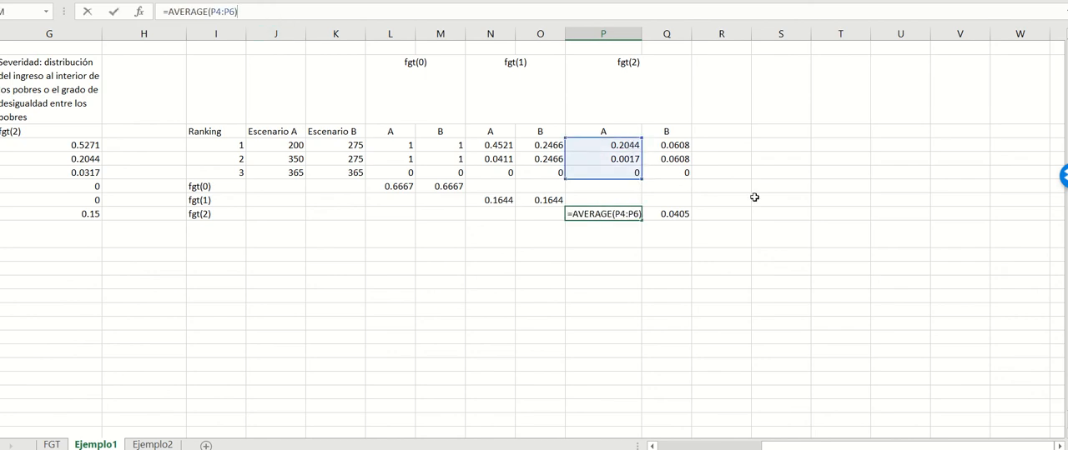
key(Return)
click(666, 228)
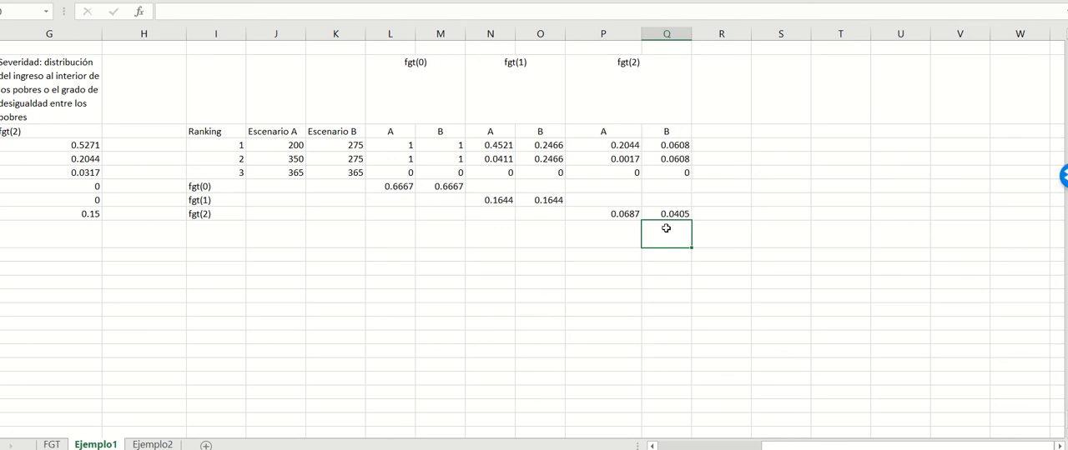
drag(640, 34, 626, 35)
Step: Review scenario A's fgt(2) average against the incomes of rankings 1 and 2 in scenarios A and B
click(607, 215)
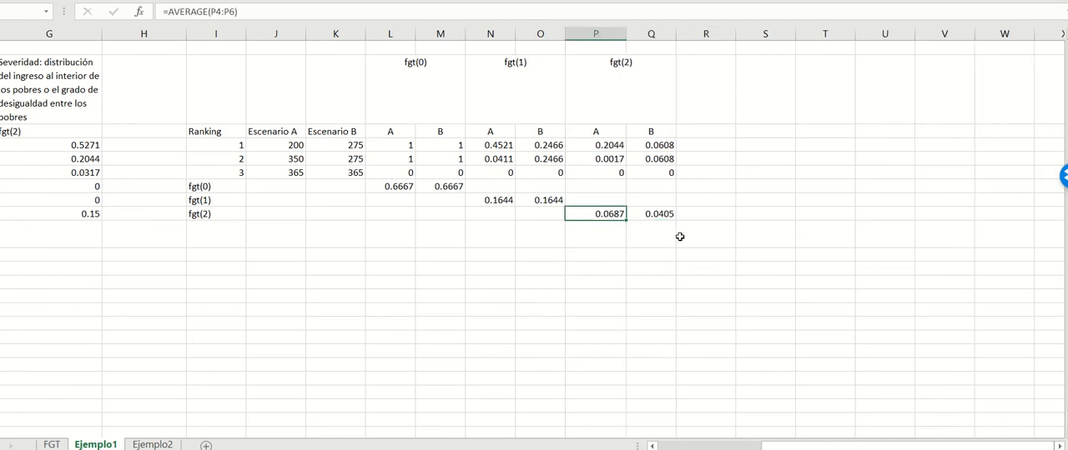
drag(293, 147, 298, 160)
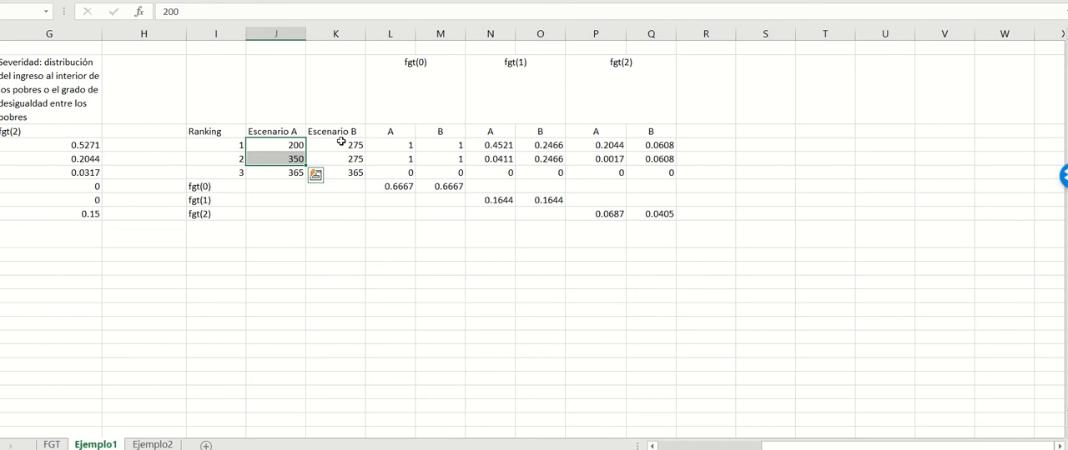
drag(336, 146, 352, 164)
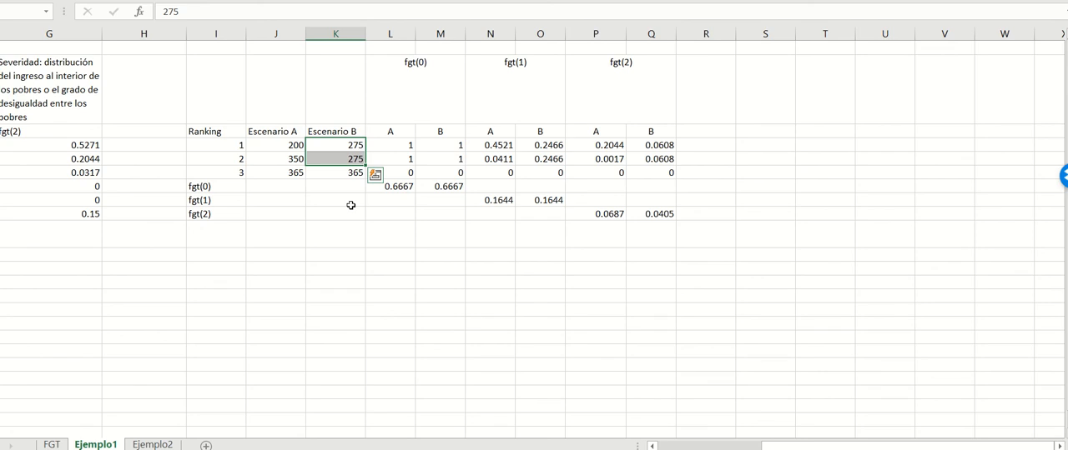
Step: Go to the FGT worksheet and bring the advantages and disadvantages table for Incidencia, Brecha and Severidad fully into view
key(ctrl+Page_Up)
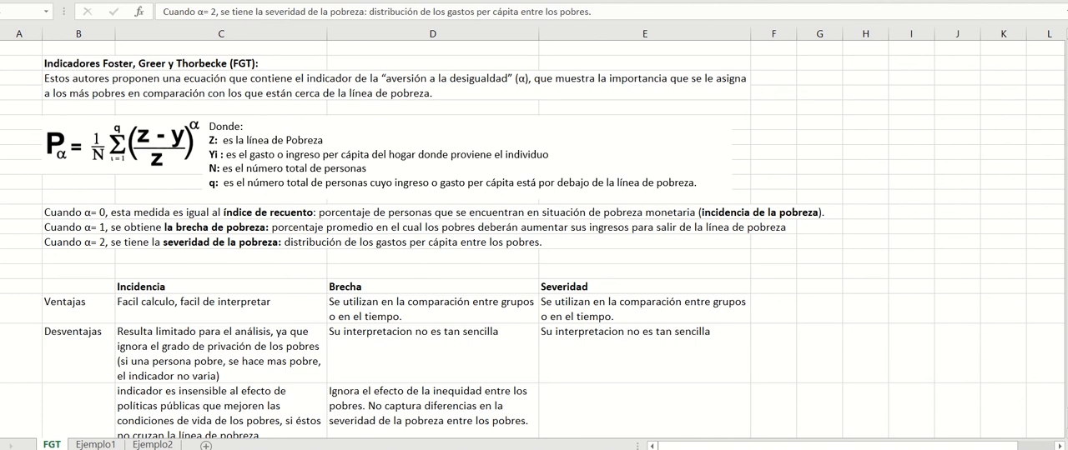
scroll(651, 188, down, 2)
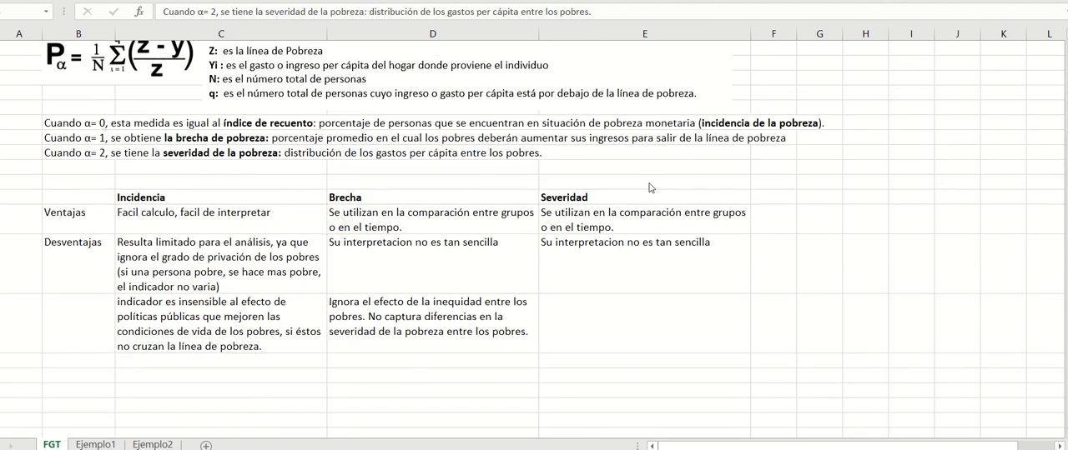